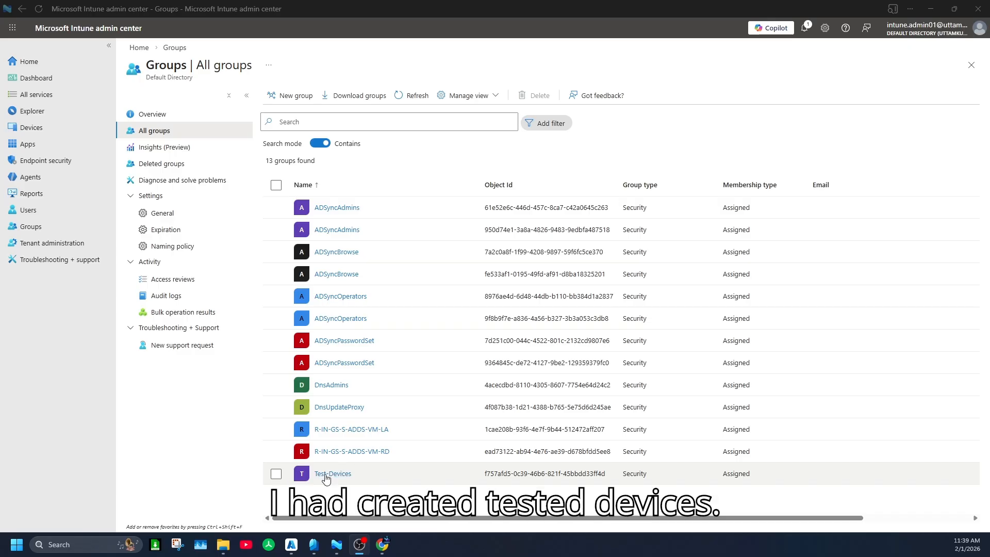
# Step: Delete the Test-Devices group and refresh the list of all groups
pyautogui.click(276, 473)
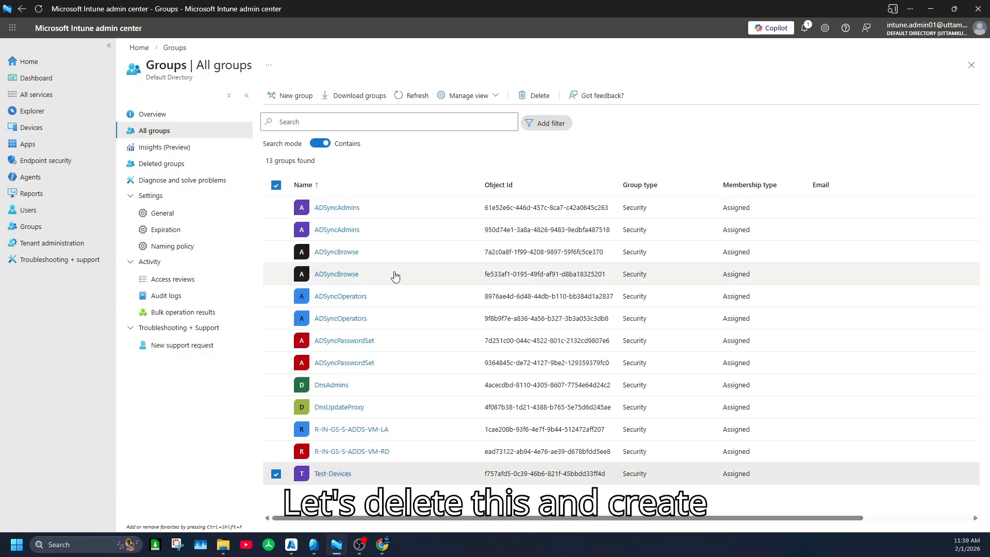
pyautogui.click(535, 95)
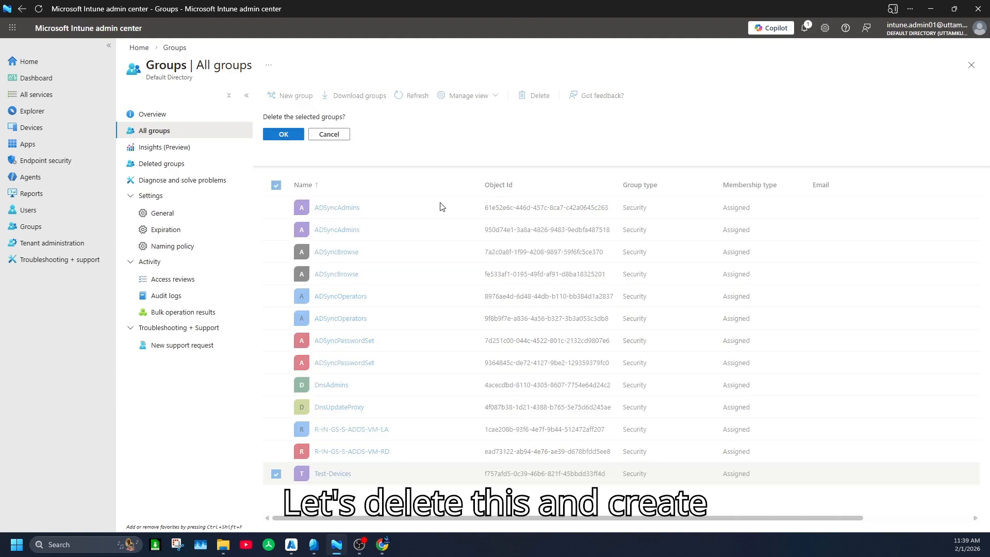
pyautogui.click(282, 135)
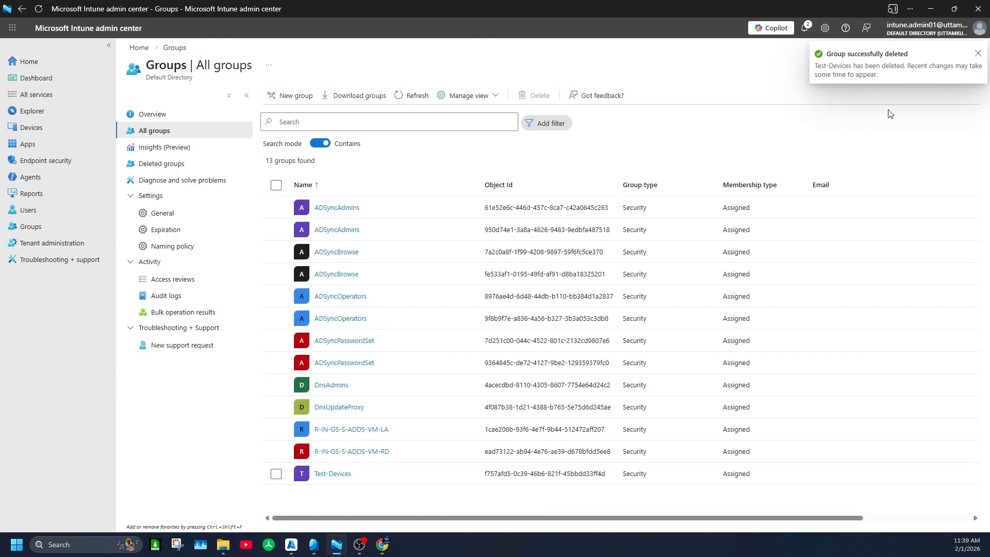
pyautogui.click(974, 53)
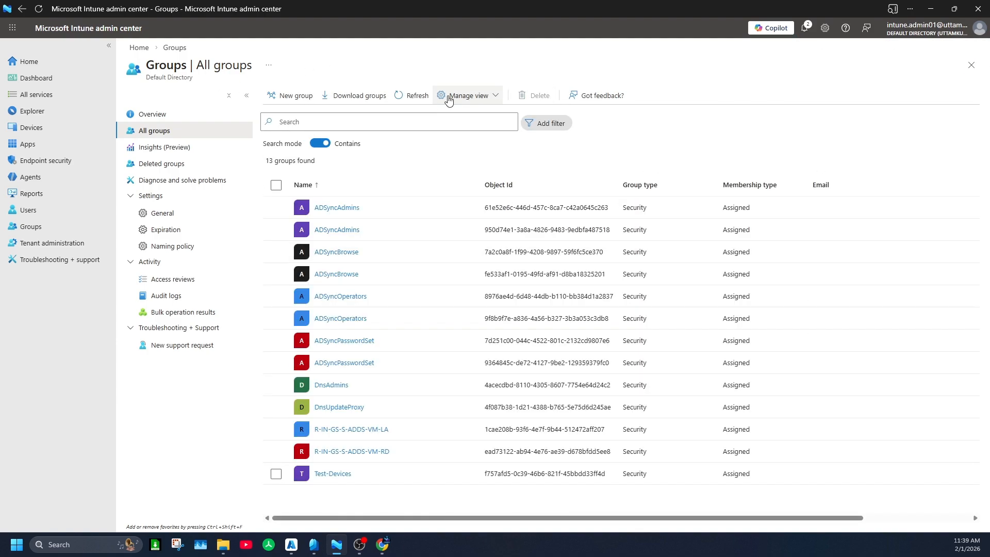
pyautogui.click(400, 98)
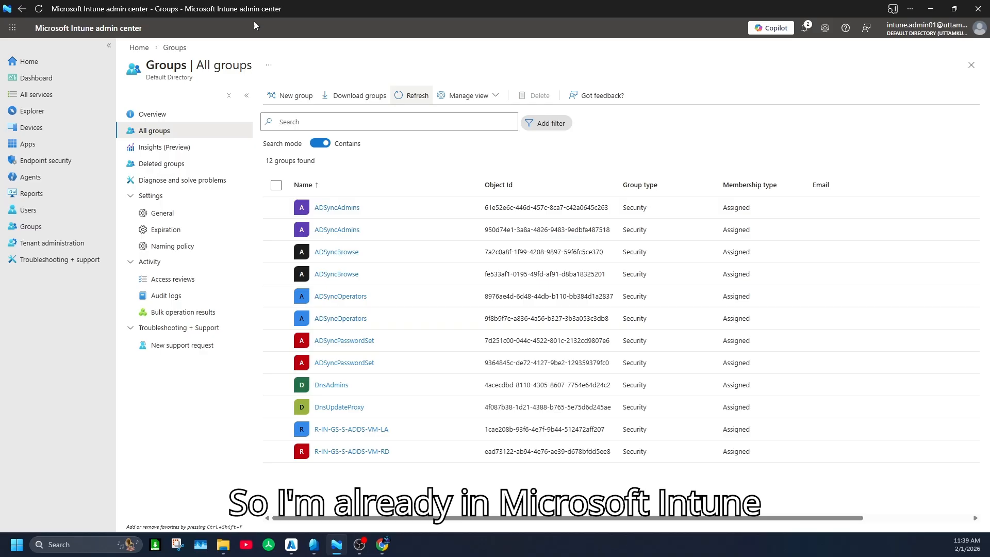
# Step: Start a new group from the All groups list, with group type Security and the name Test-Device
pyautogui.click(40, 229)
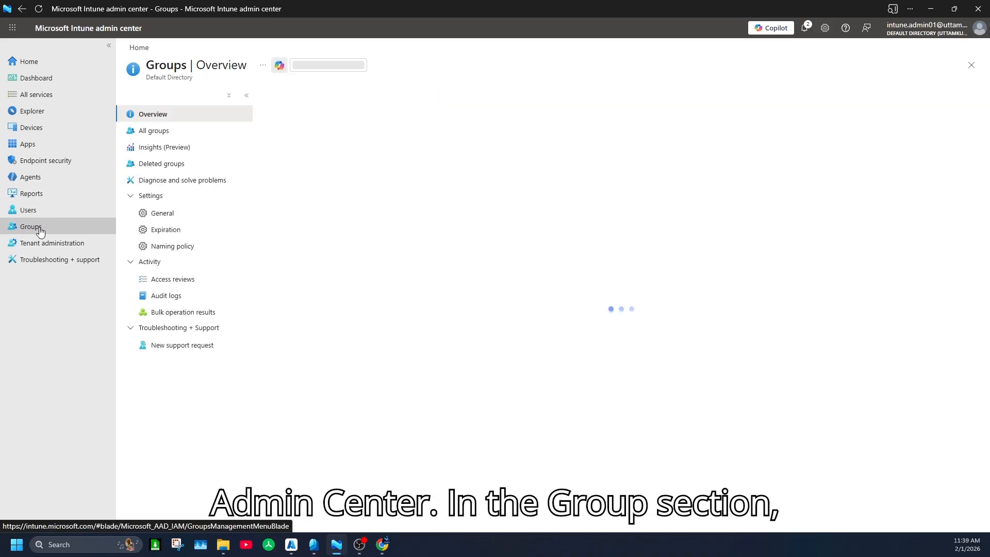
pyautogui.click(173, 132)
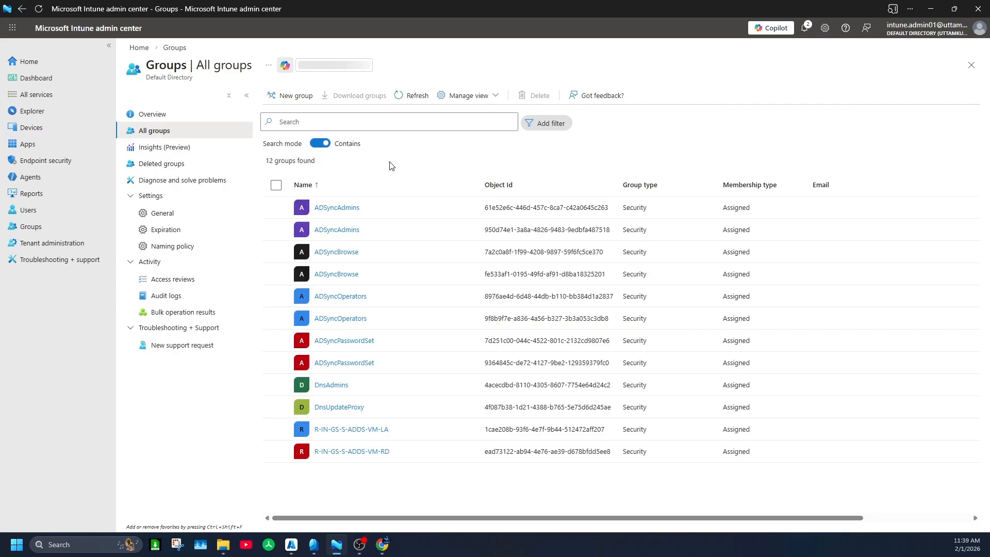
pyautogui.click(292, 98)
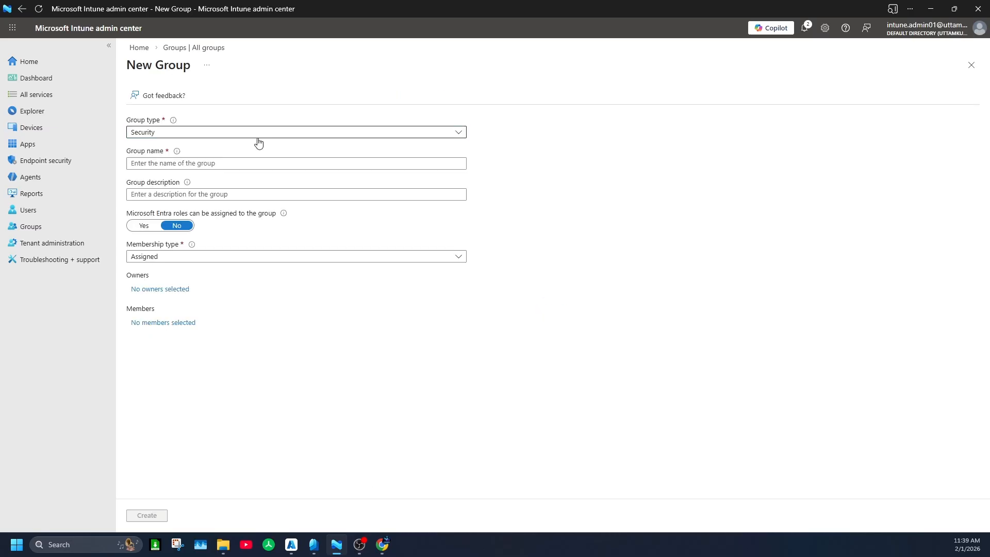
pyautogui.click(206, 136)
pyautogui.click(206, 136)
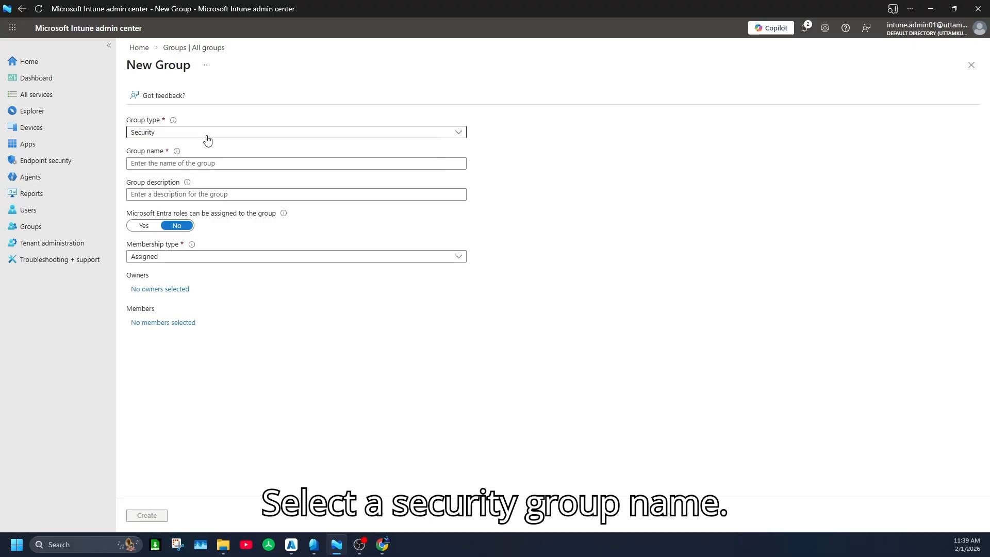
pyautogui.click(203, 164)
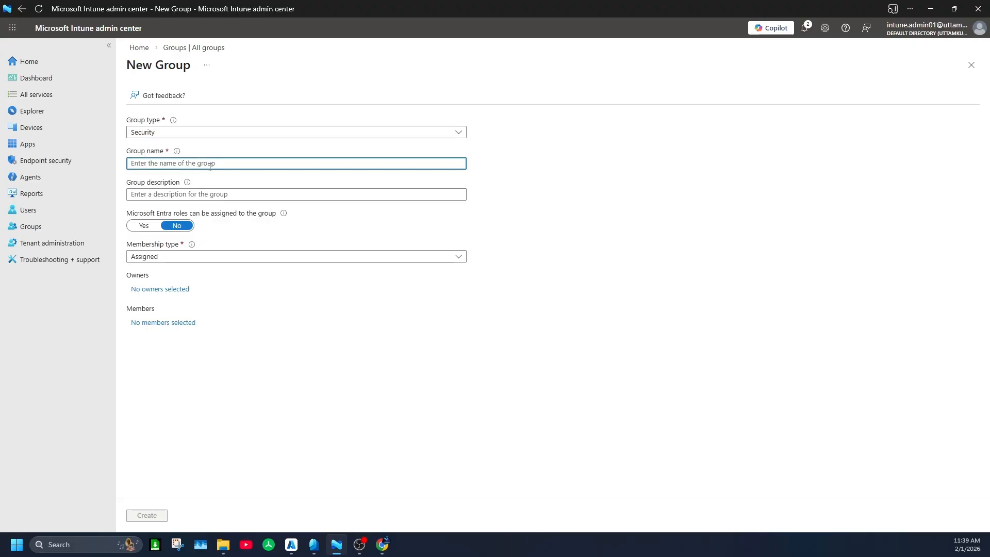
pyautogui.write('Test-Device')
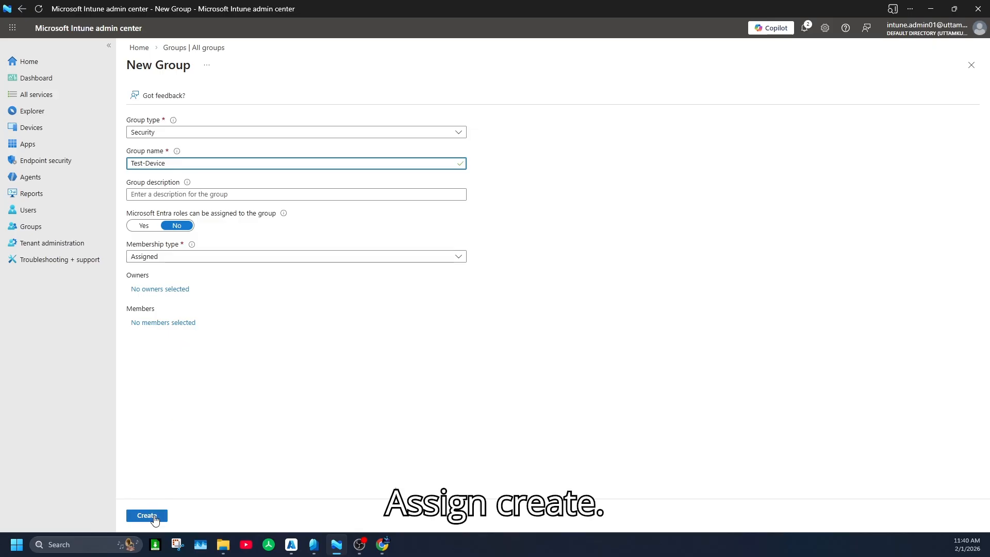
# Step: Add the two Win10 devices, VM1 and VM2, as members of the new group and create it
pyautogui.click(163, 323)
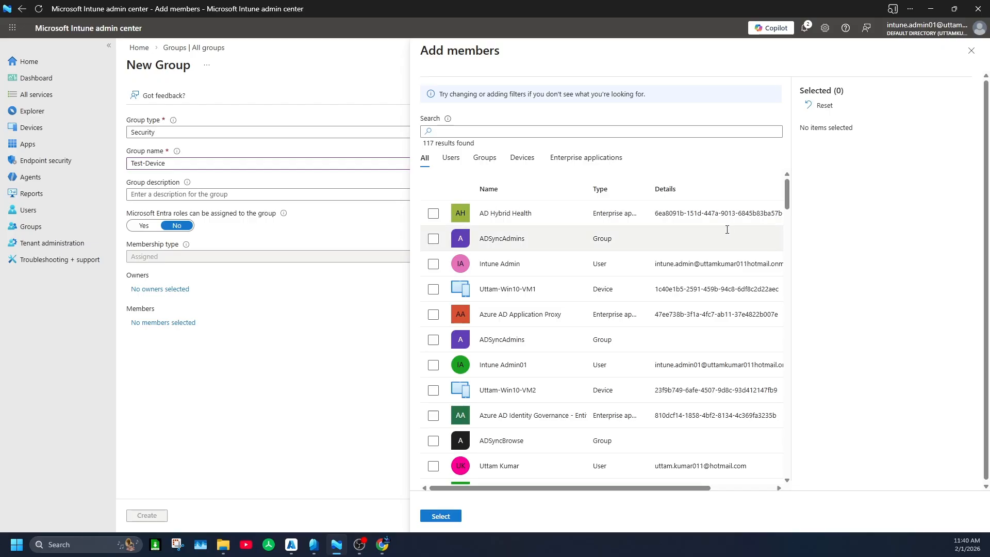
pyautogui.click(522, 157)
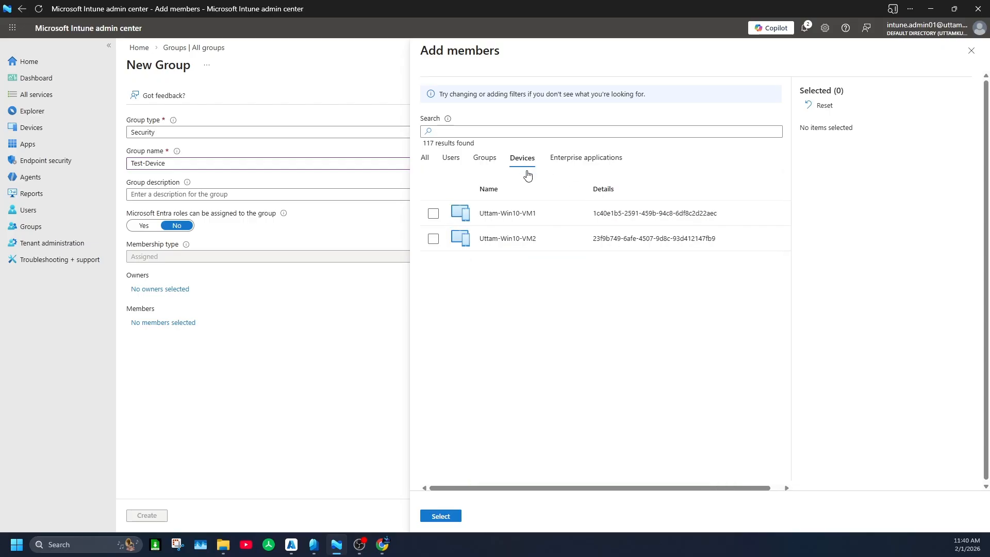
pyautogui.click(433, 213)
pyautogui.click(434, 238)
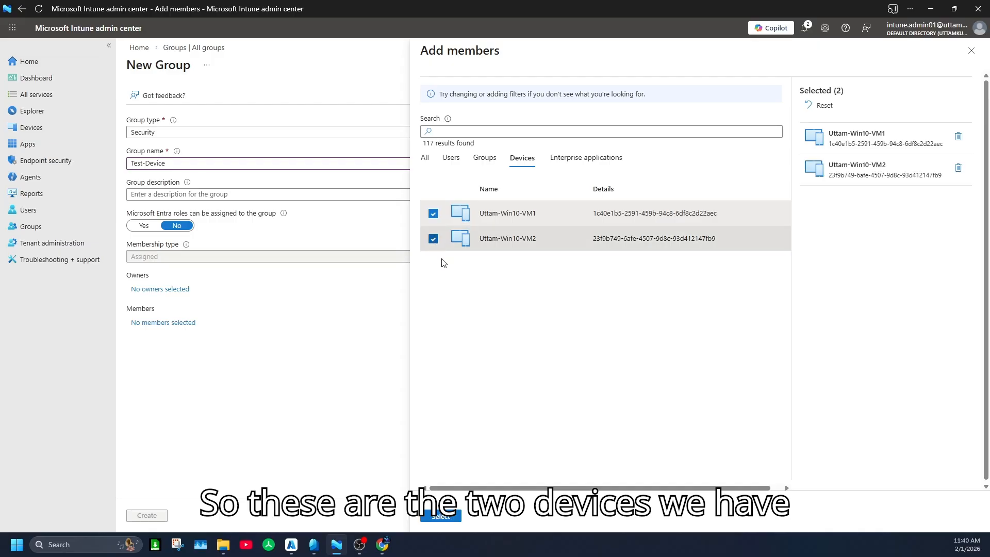
pyautogui.click(442, 516)
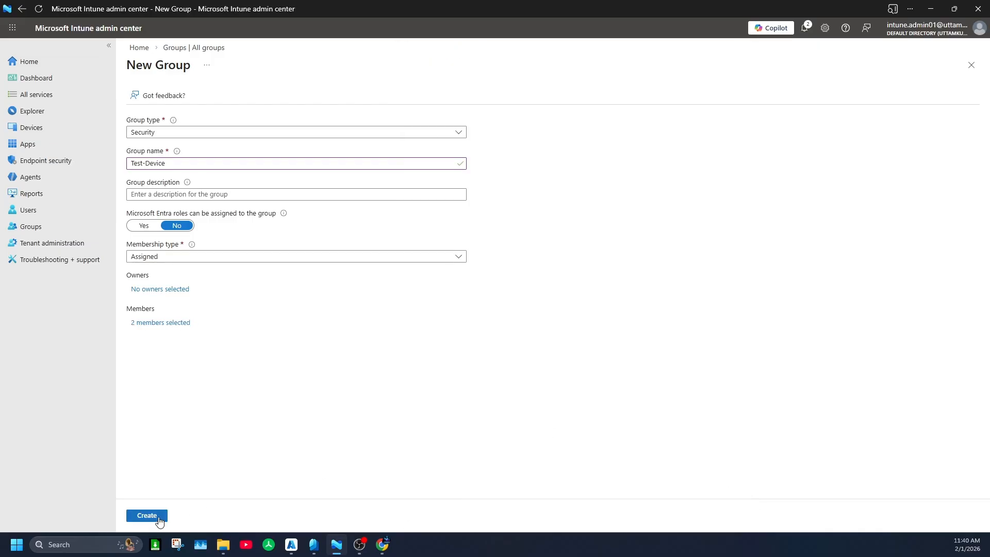
pyautogui.click(147, 516)
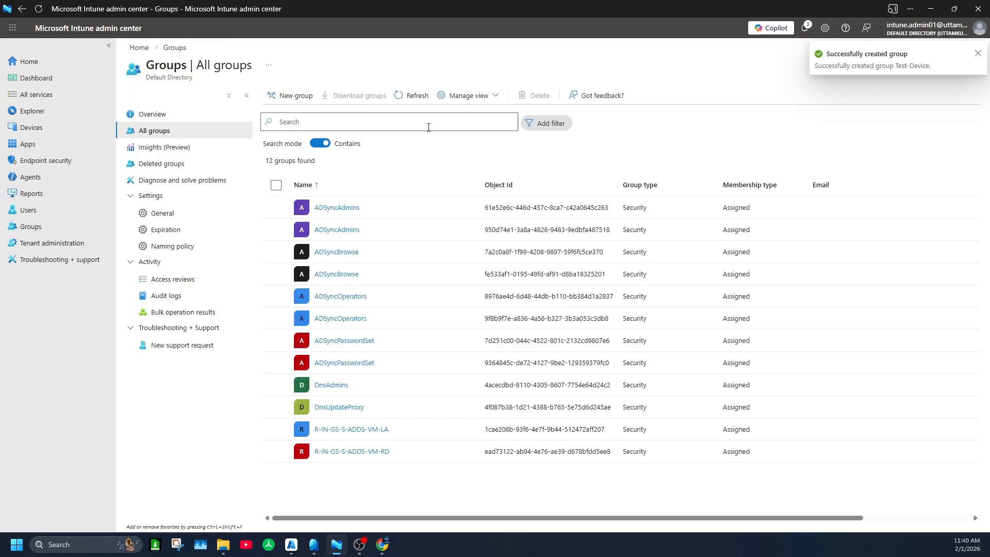
# Step: Check the notifications and the reloaded All groups list for the Test-Device group, and view the Devices overview
pyautogui.click(411, 96)
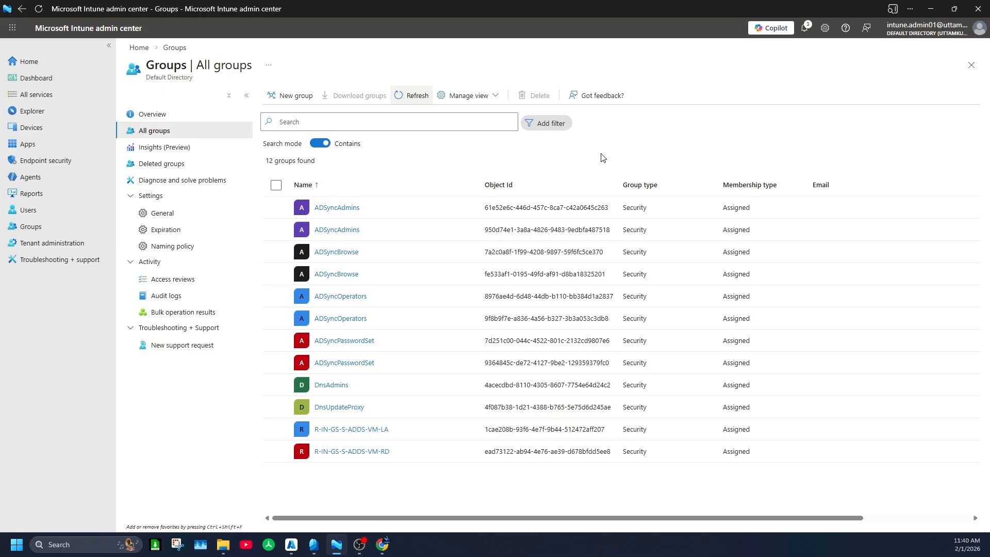
pyautogui.click(981, 66)
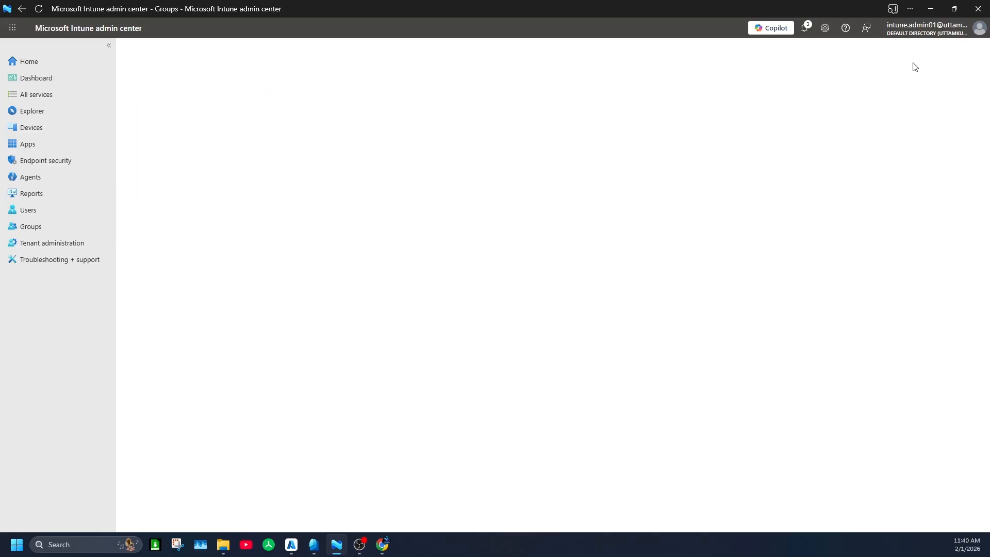
pyautogui.click(804, 28)
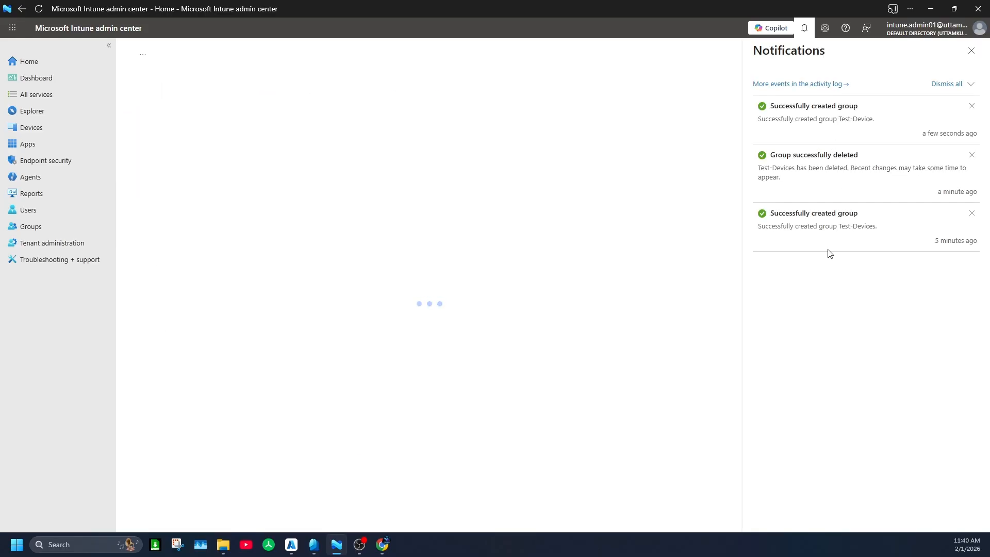
pyautogui.click(31, 226)
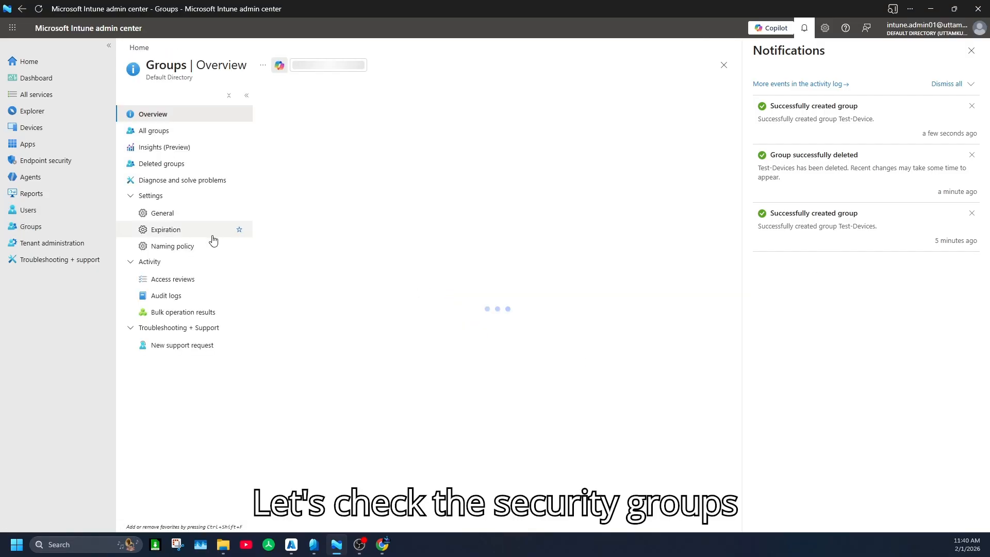
pyautogui.click(168, 133)
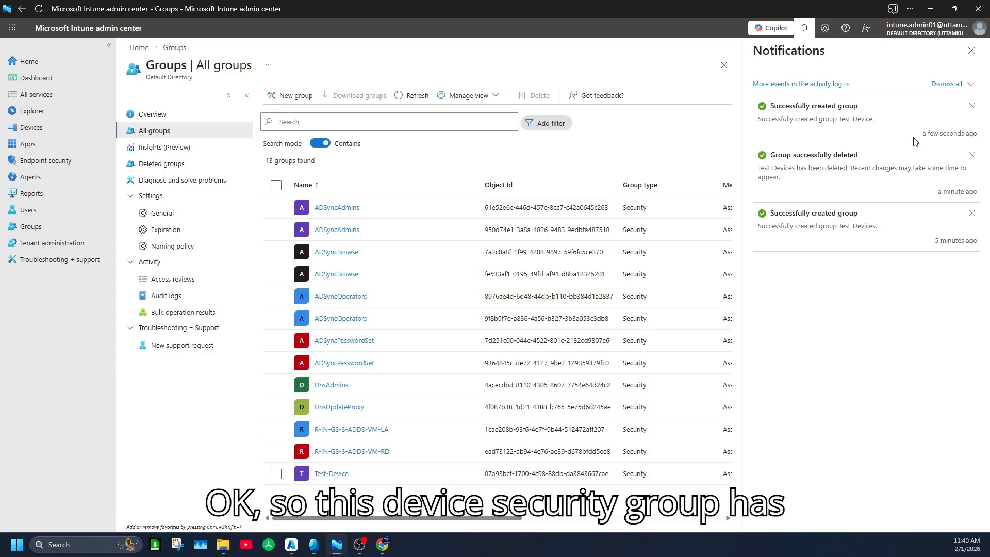
pyautogui.click(971, 51)
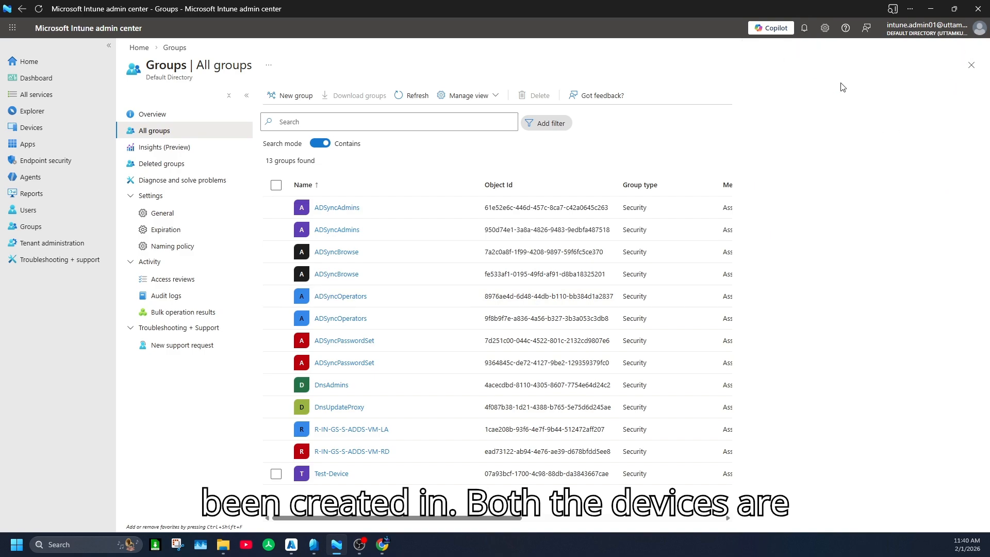
pyautogui.click(37, 128)
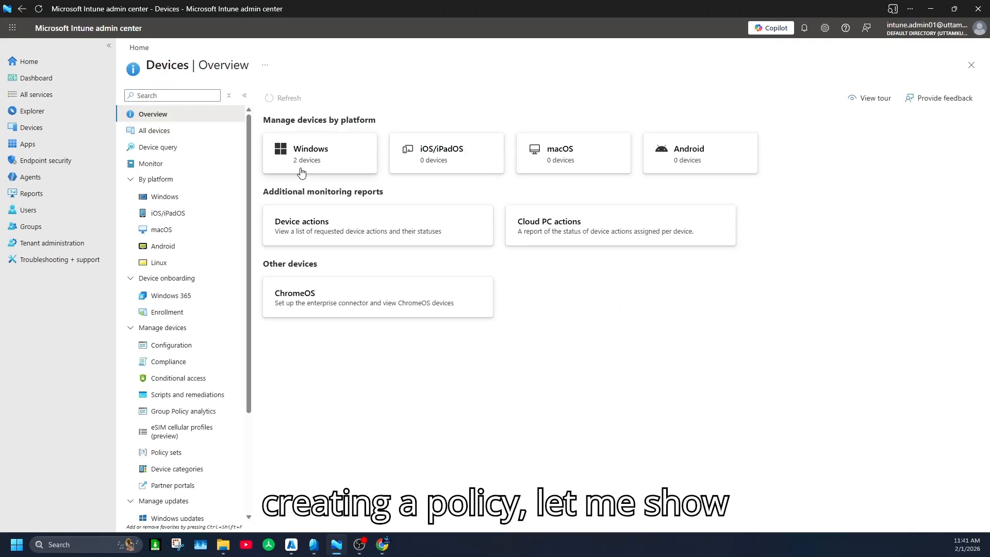
# Step: Start another new Security group named AutoAssignment Device with the membership type Dynamic Device
pyautogui.click(31, 230)
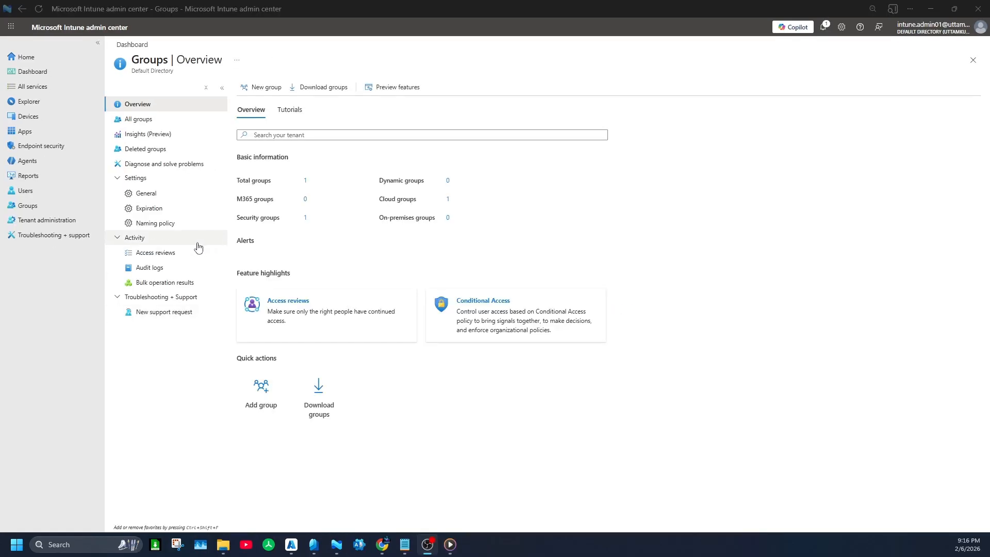
pyautogui.click(273, 89)
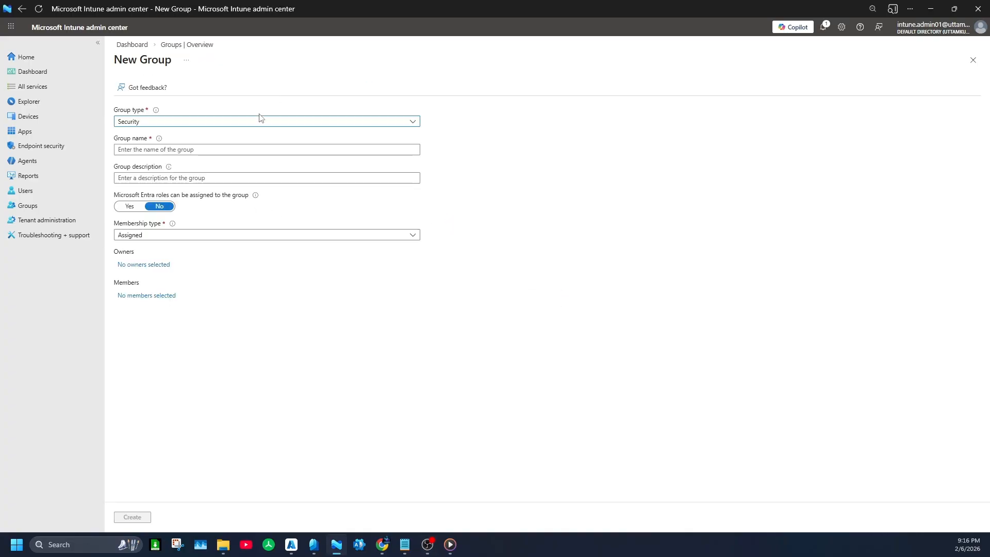
pyautogui.click(199, 149)
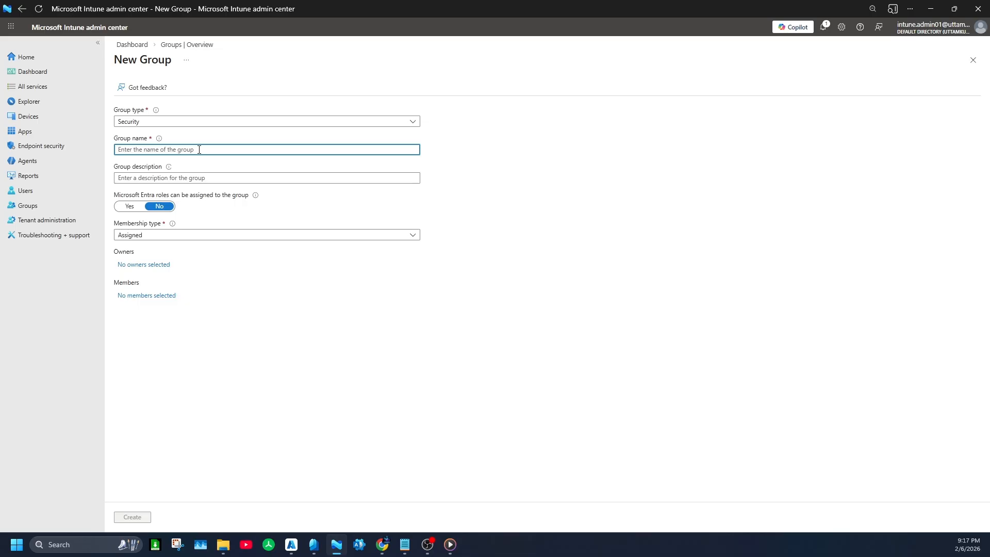
pyautogui.write('AutoAssig')
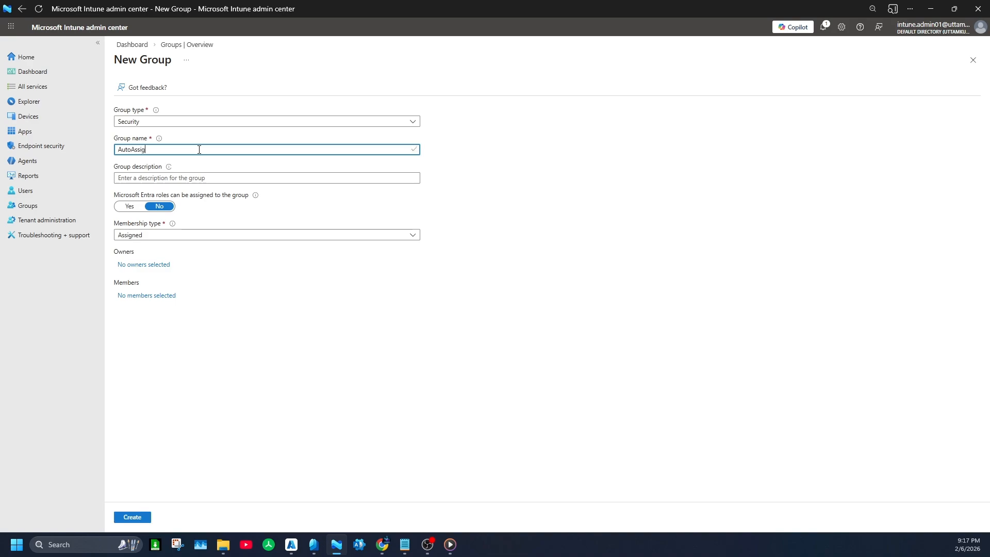
pyautogui.write('nment Device')
pyautogui.click(169, 237)
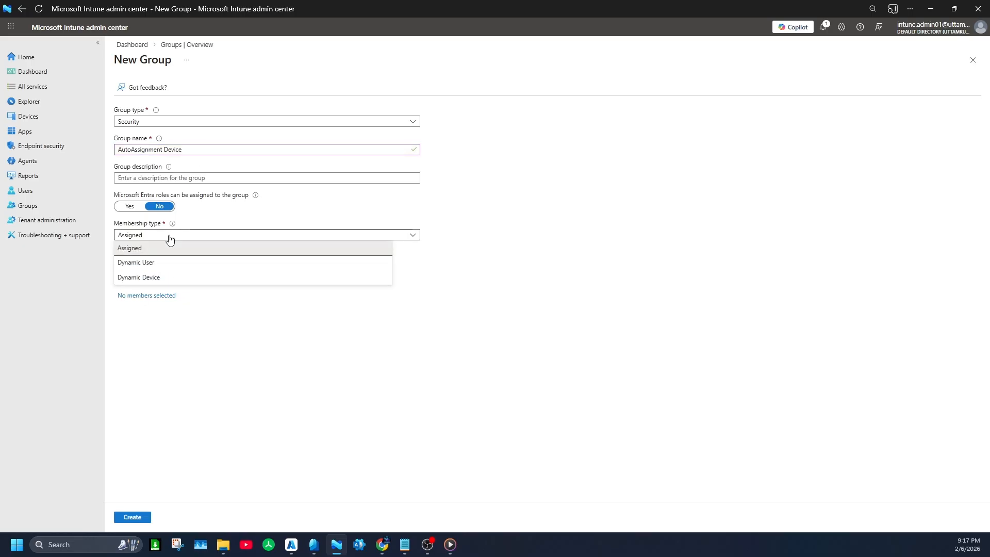
pyautogui.click(160, 277)
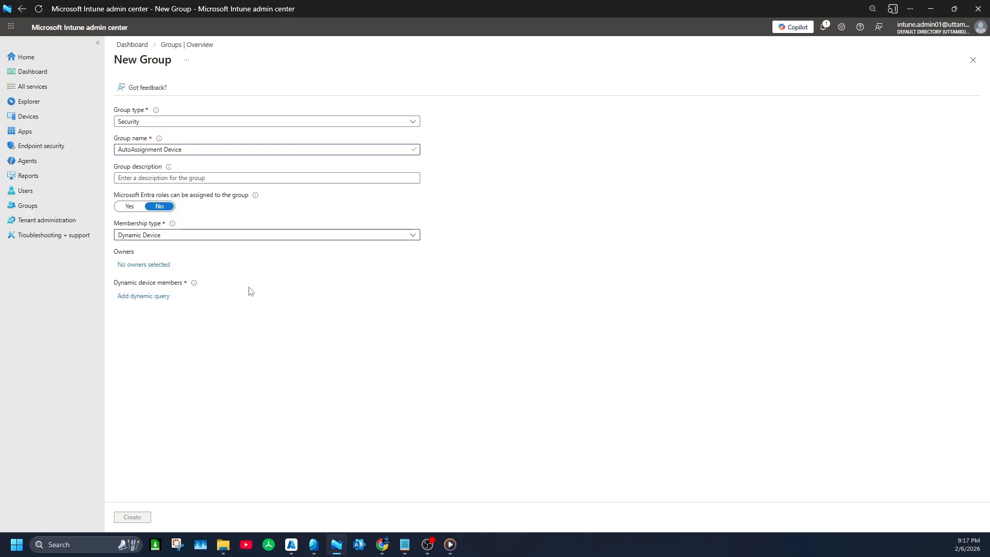
# Step: Define a dynamic query for the group's device members with the expression deviceOSType Equals Windows
pyautogui.click(153, 297)
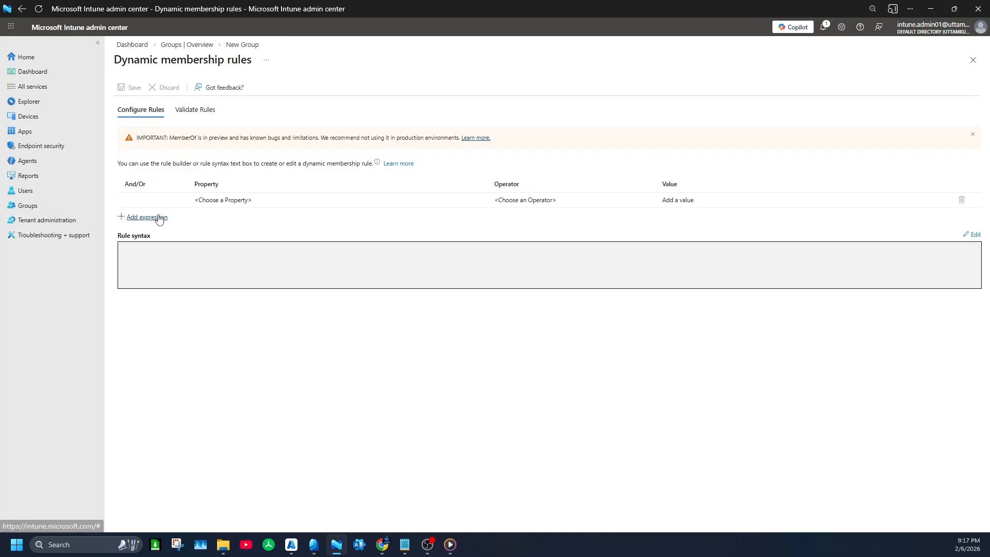
pyautogui.click(240, 203)
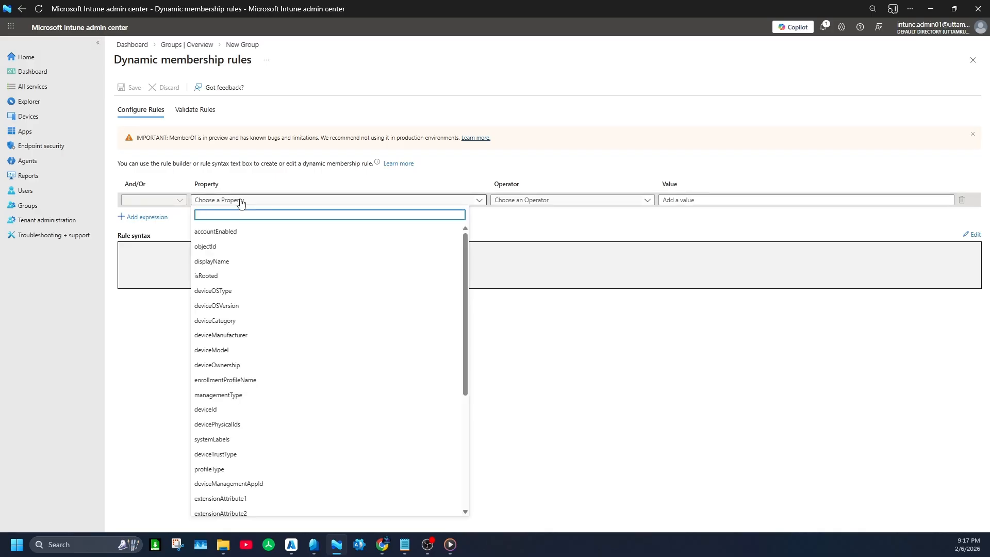
pyautogui.write('osty')
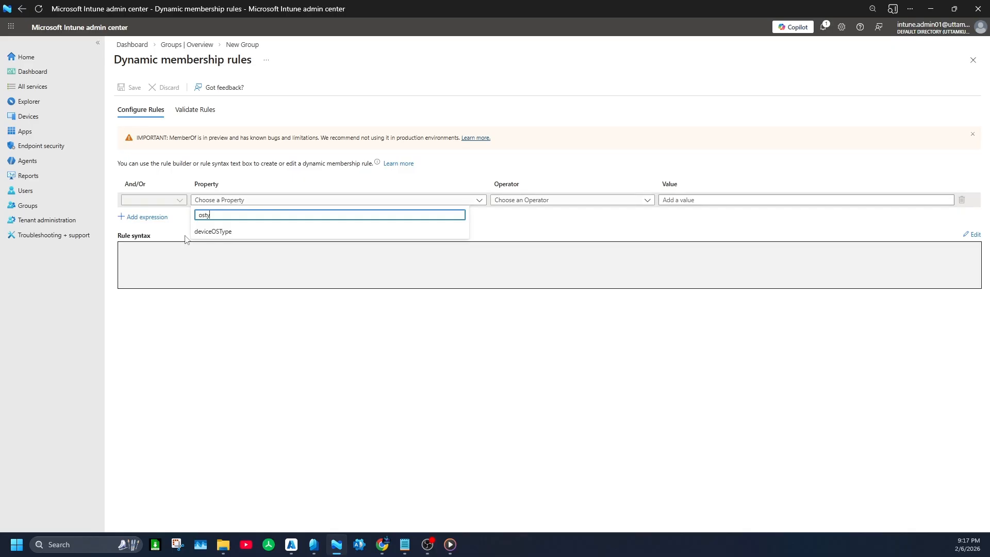
pyautogui.click(212, 233)
pyautogui.click(516, 202)
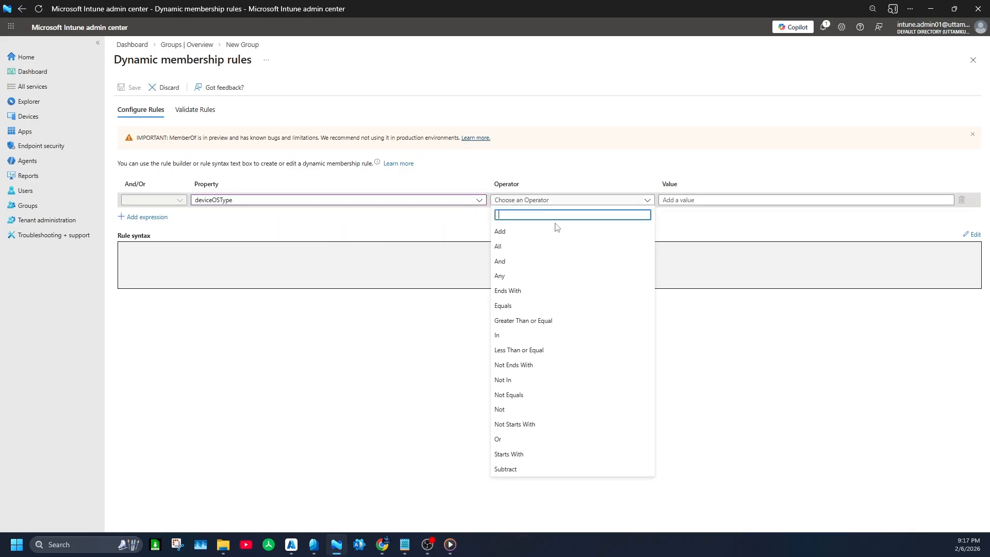
pyautogui.write('e')
pyautogui.click(529, 248)
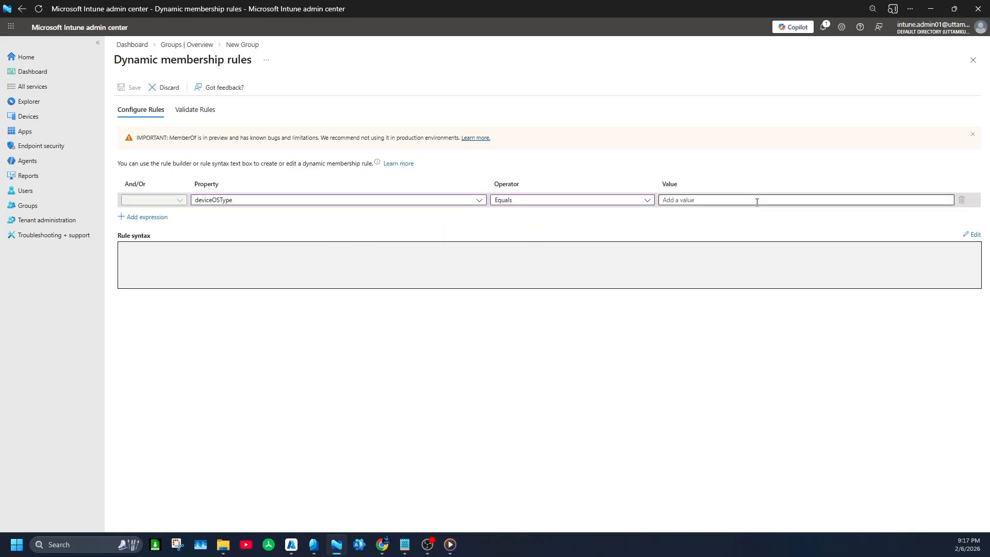
pyautogui.click(751, 200)
pyautogui.write('Windows')
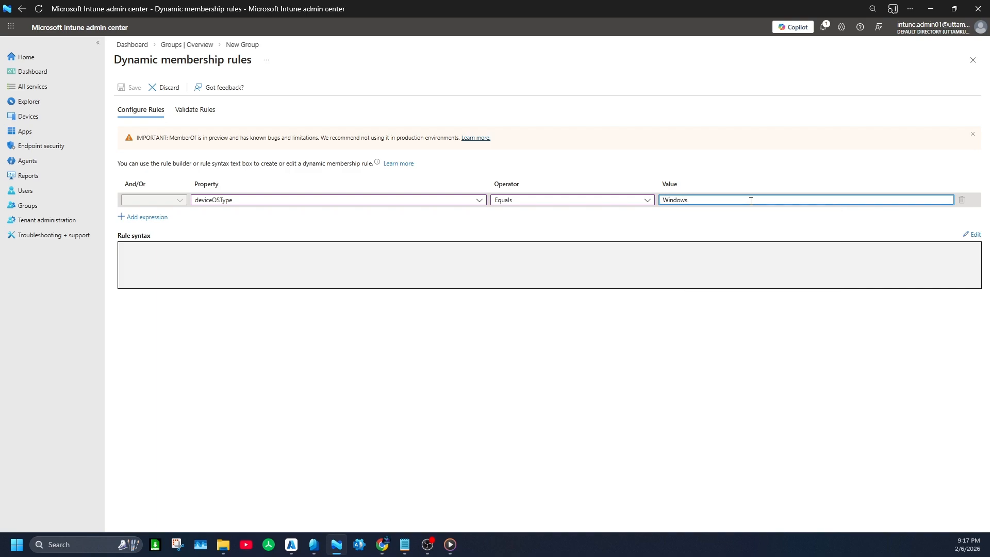
# Step: Validate the dynamic membership rule against the two Win10 devices, VM1 and VM2, and close the rule editor without saving
pyautogui.click(526, 355)
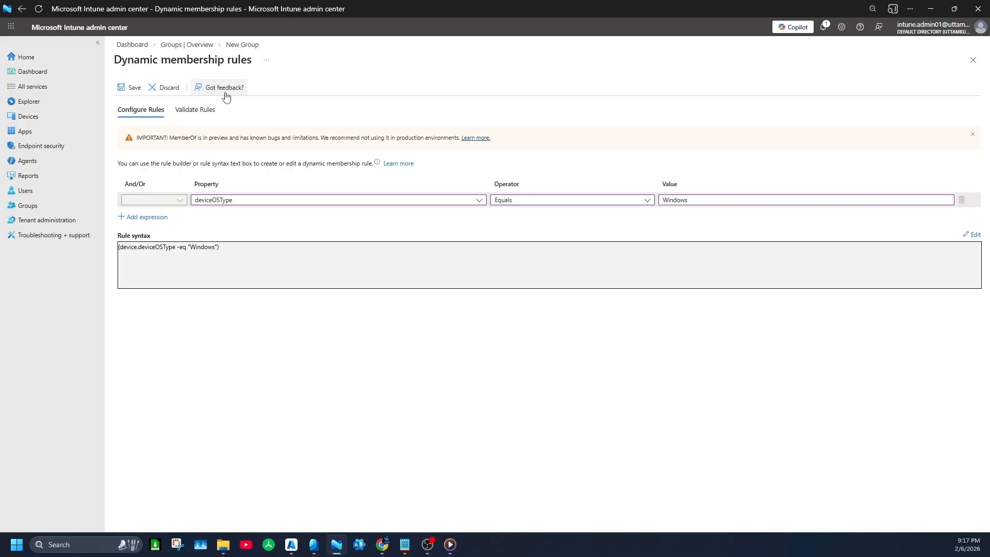
pyautogui.click(211, 114)
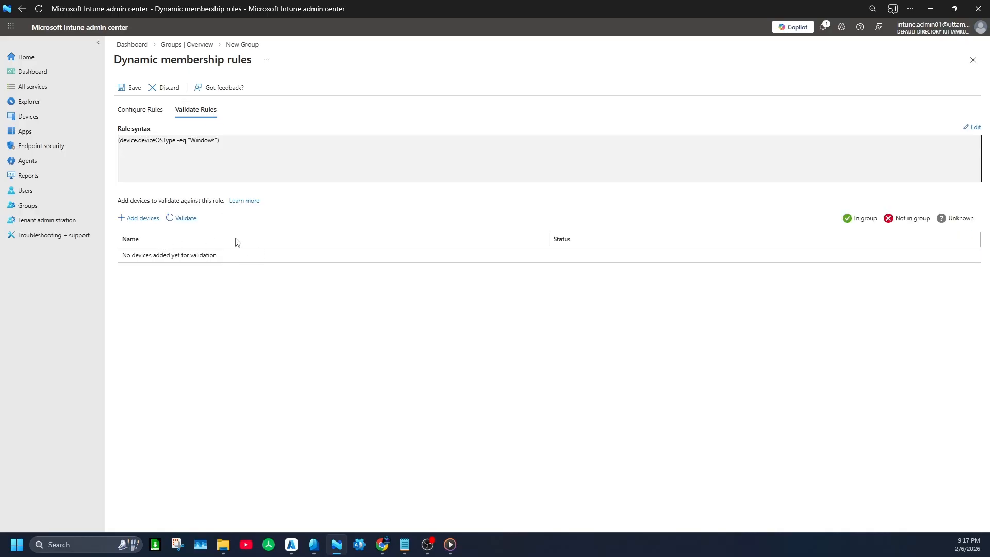
pyautogui.click(149, 222)
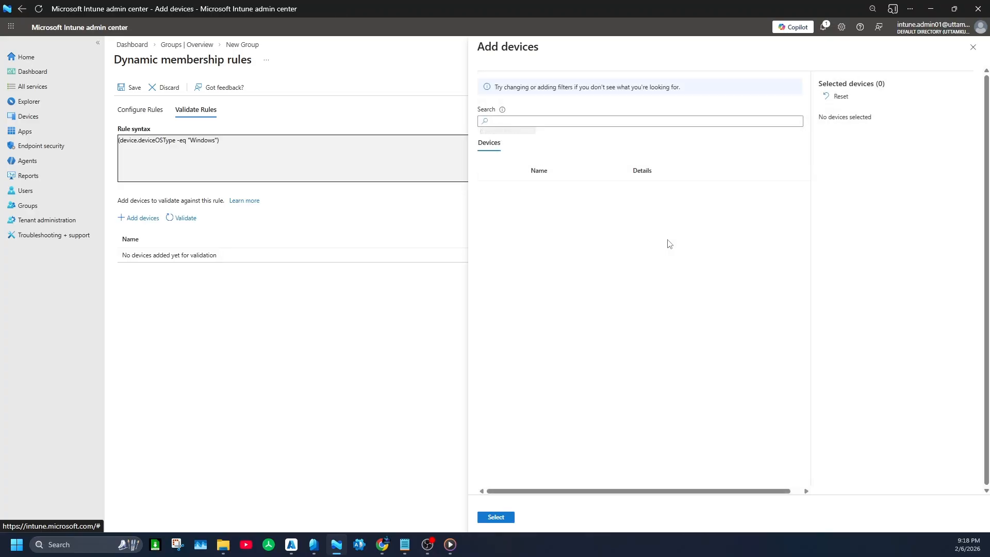
pyautogui.click(489, 194)
pyautogui.click(489, 217)
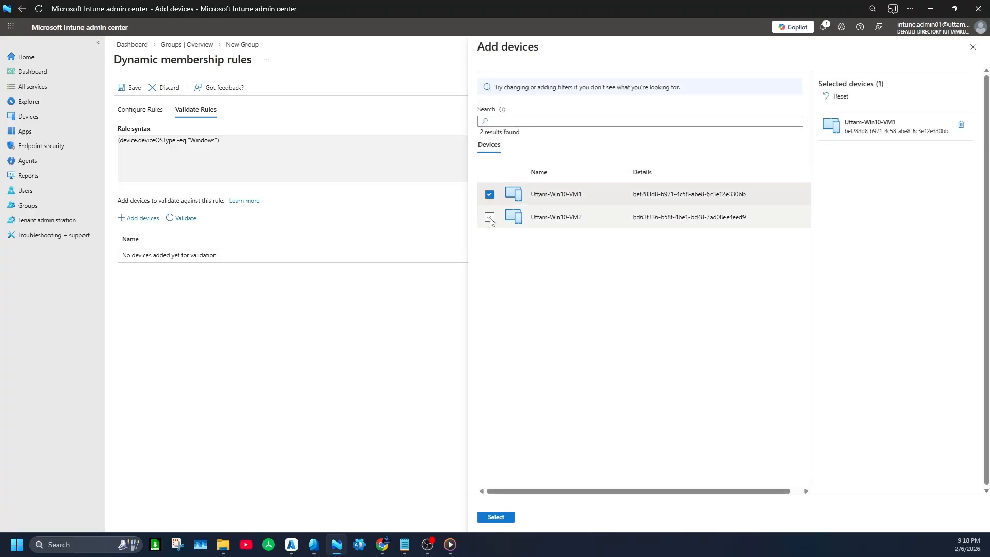
pyautogui.click(497, 515)
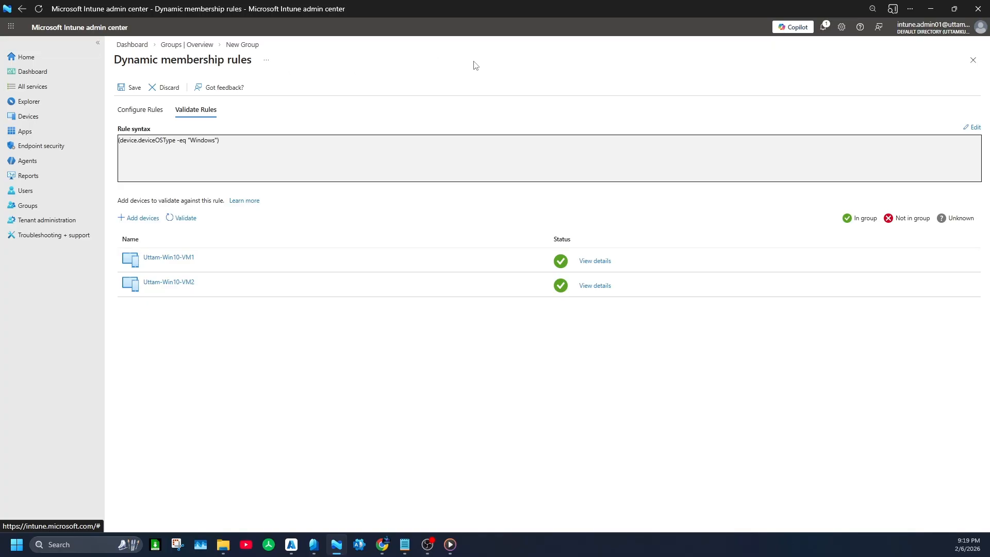
pyautogui.click(973, 60)
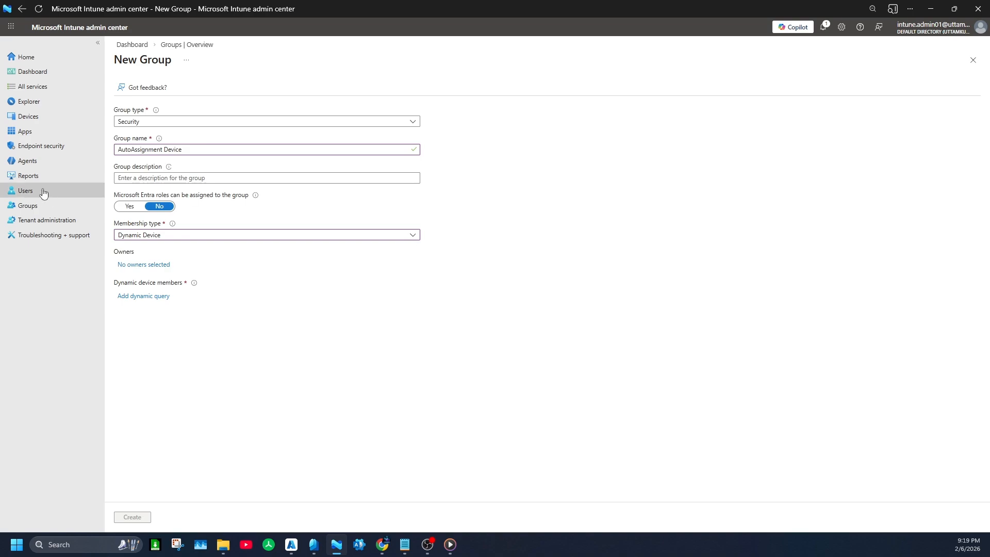
# Step: Start a new device compliance policy for Windows 10 and later with the Windows 10/11 compliance policy profile type
pyautogui.click(29, 116)
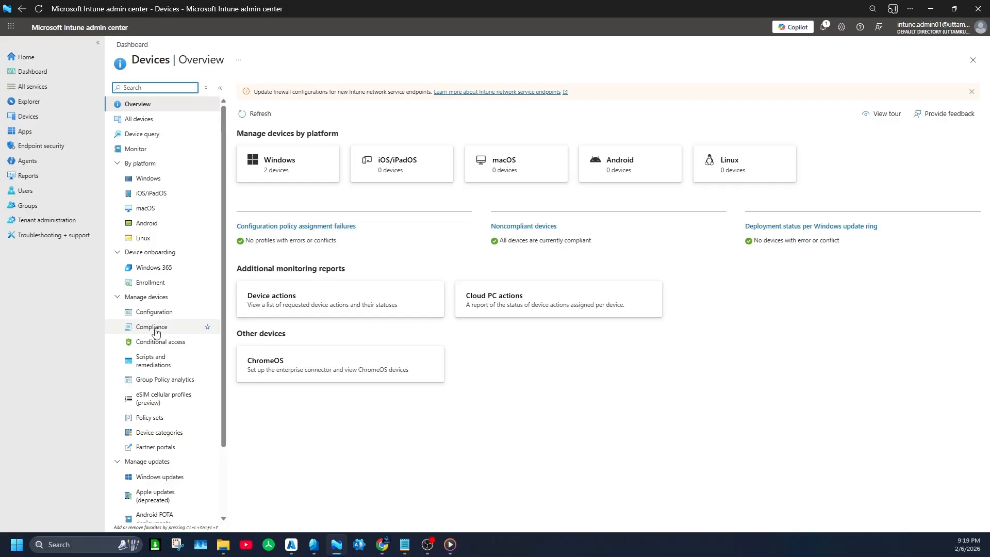
pyautogui.click(204, 326)
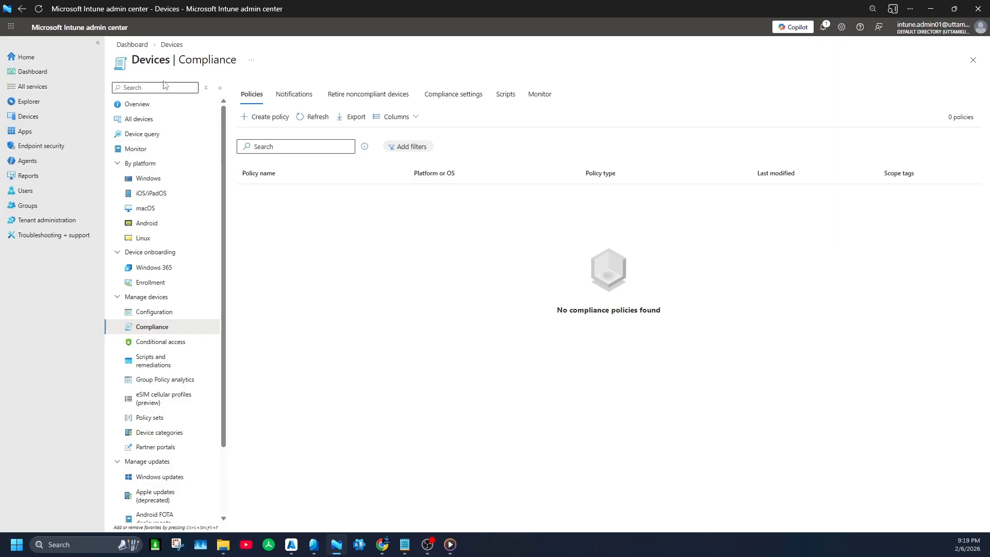
pyautogui.click(270, 118)
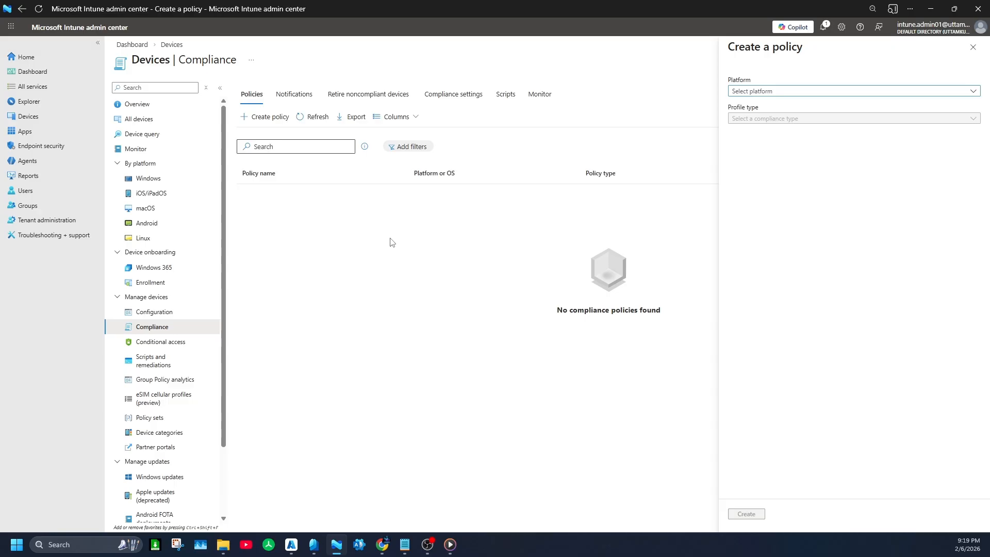
pyautogui.click(752, 93)
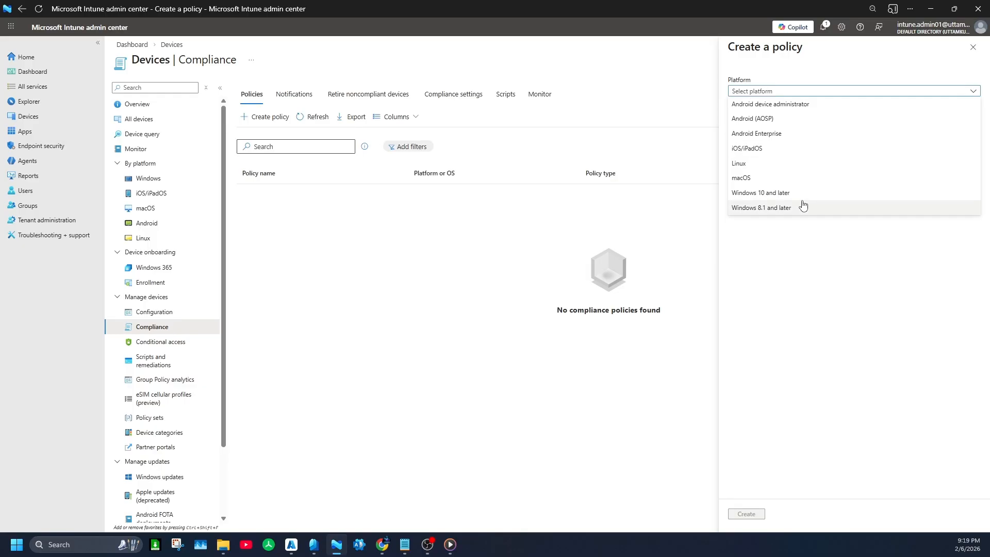
pyautogui.click(787, 193)
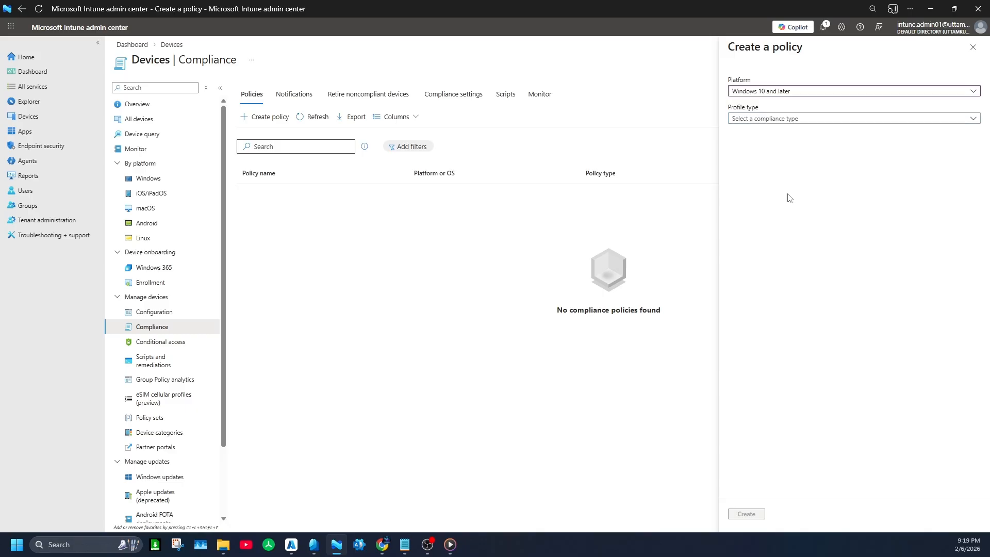
pyautogui.click(784, 119)
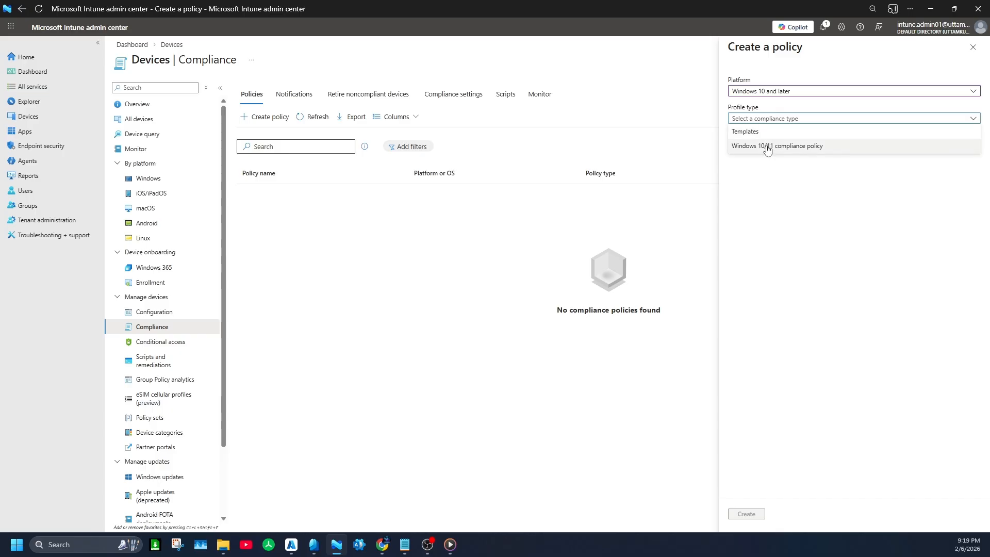
pyautogui.click(767, 146)
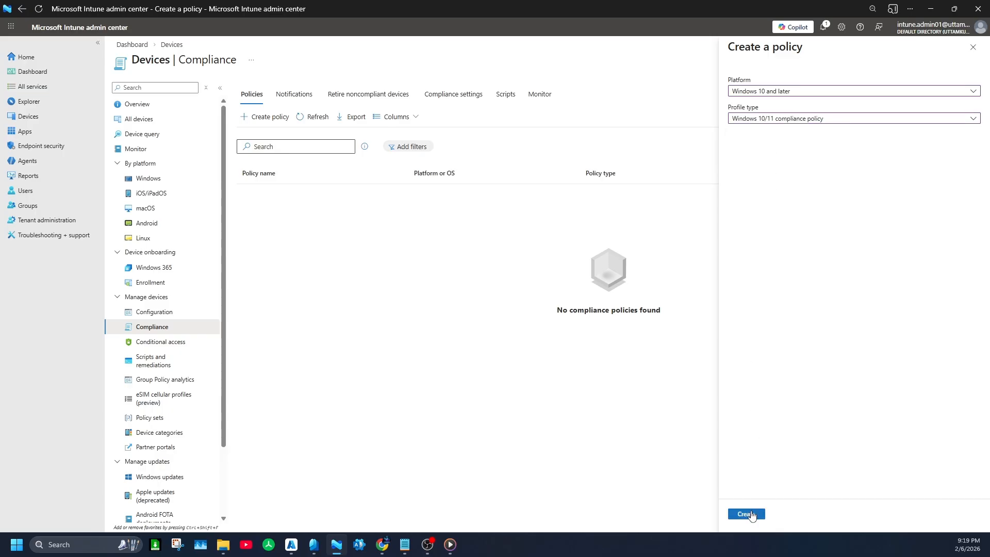
pyautogui.click(751, 514)
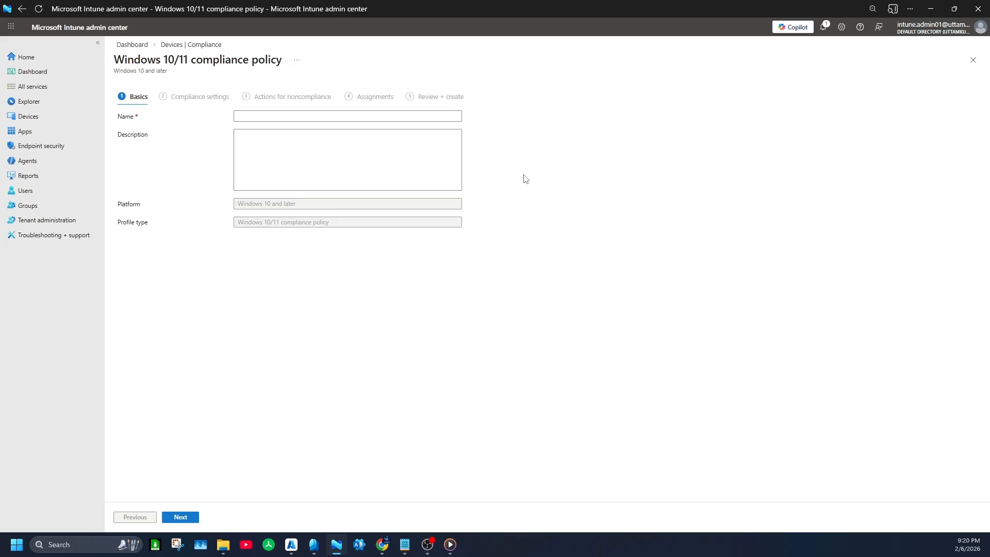
# Step: Name the compliance policy Production-Compliance-Policy
pyautogui.click(282, 115)
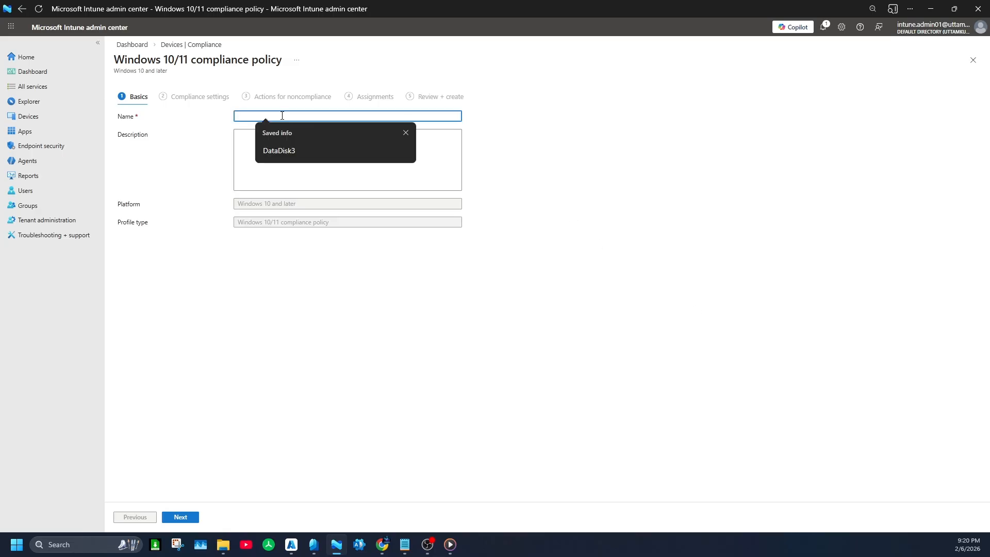
pyautogui.write('Production')
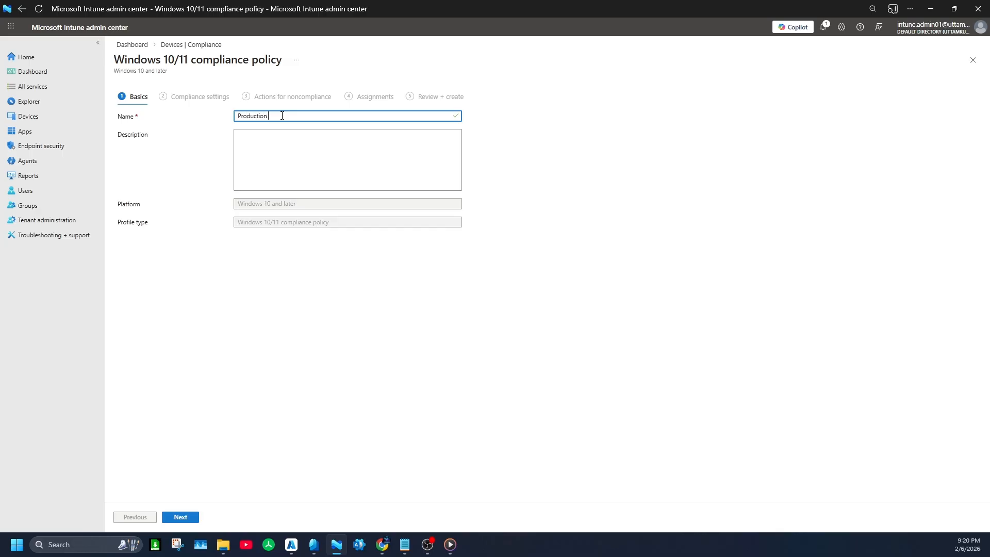
pyautogui.write('-Complance-')
pyautogui.press('BackSpace')
pyautogui.press('BackSpace')
pyautogui.press('BackSpace')
pyautogui.press('BackSpace')
pyautogui.press('BackSpace')
pyautogui.press('BackSpace')
pyautogui.press('BackSpace')
pyautogui.write('pi')
pyautogui.press('BackSpace')
pyautogui.press('BackSpace')
pyautogui.write('iance')
pyautogui.write('Policy')
# Step: Give the policy the description Policy Compliant and continue to the compliance settings
pyautogui.click(278, 159)
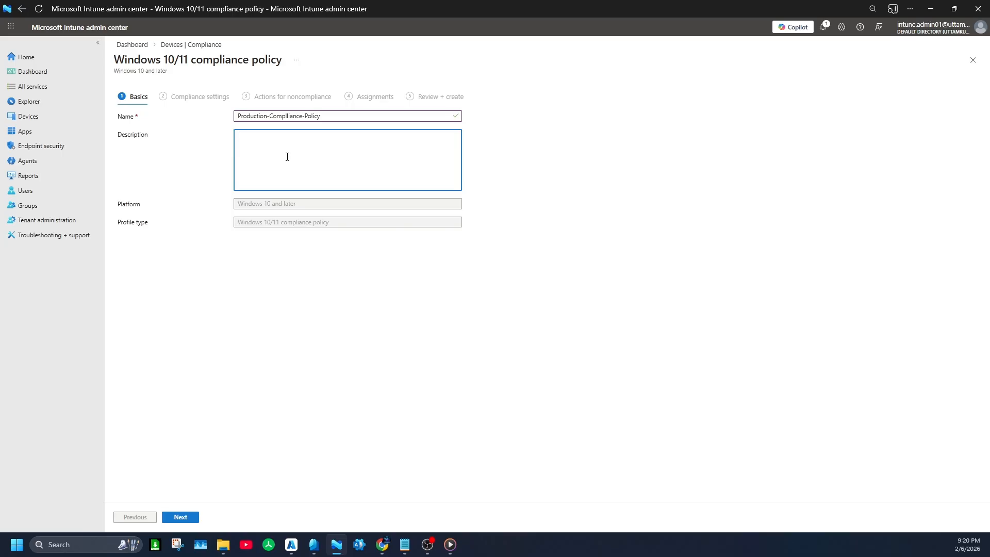
pyautogui.write('Po')
pyautogui.write('licy')
pyautogui.write('Co')
pyautogui.write('mpliant')
pyautogui.click(192, 517)
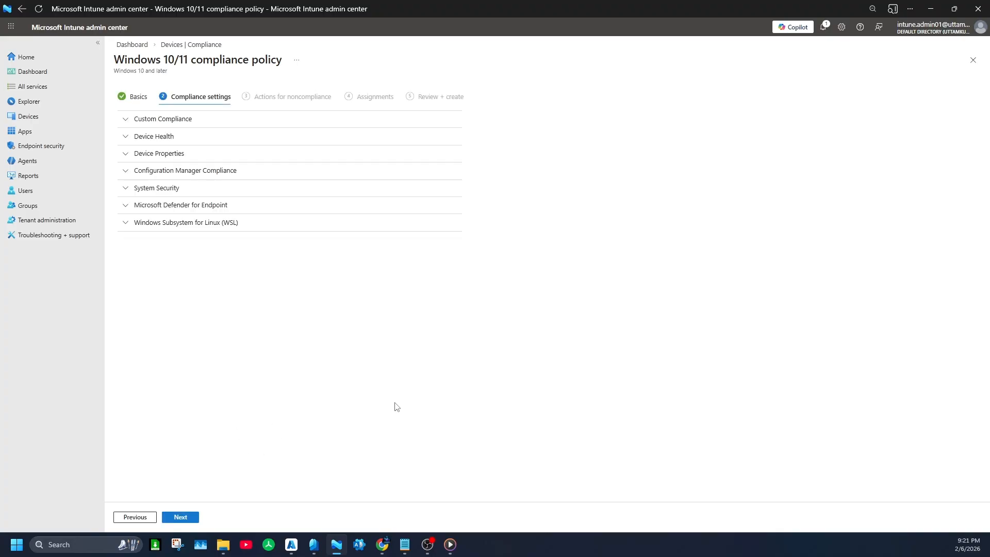
# Step: Require BitLocker in the Device Health settings and open the minimum OS version value in Device Properties for editing
pyautogui.click(124, 121)
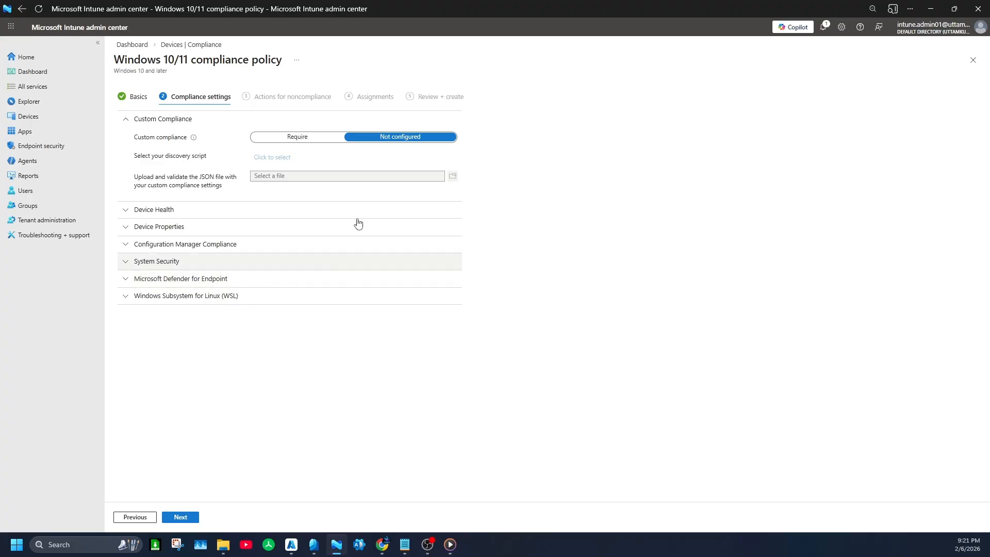
pyautogui.click(146, 124)
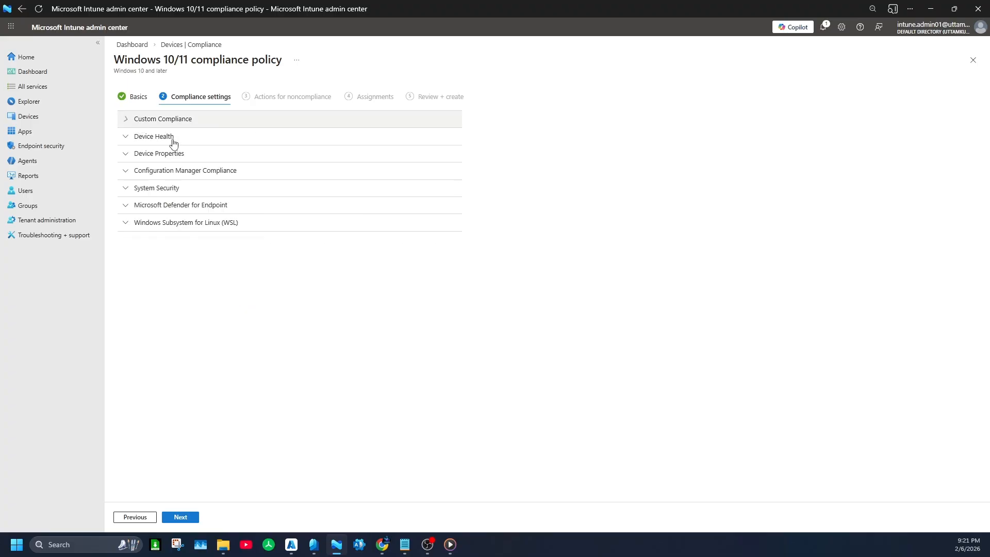
pyautogui.click(129, 135)
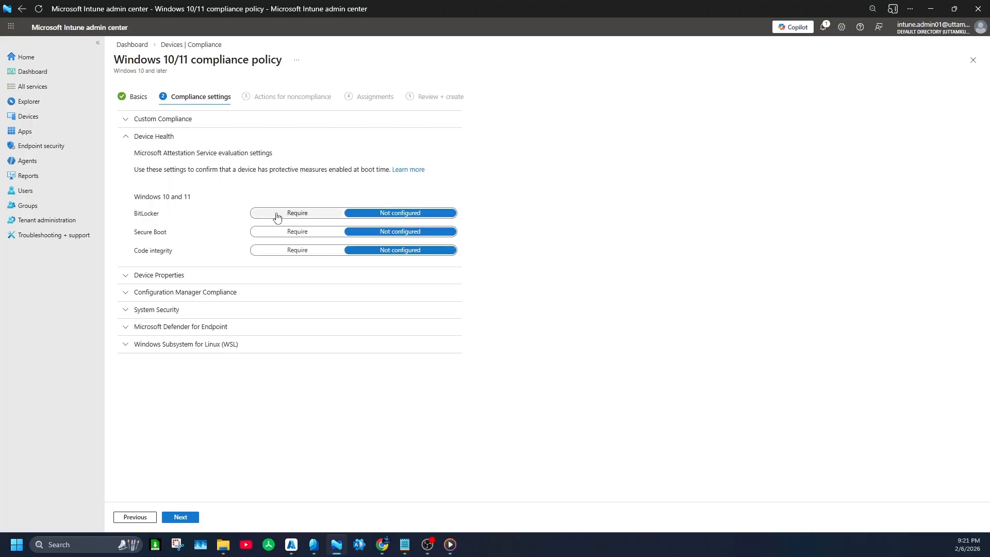
pyautogui.click(277, 214)
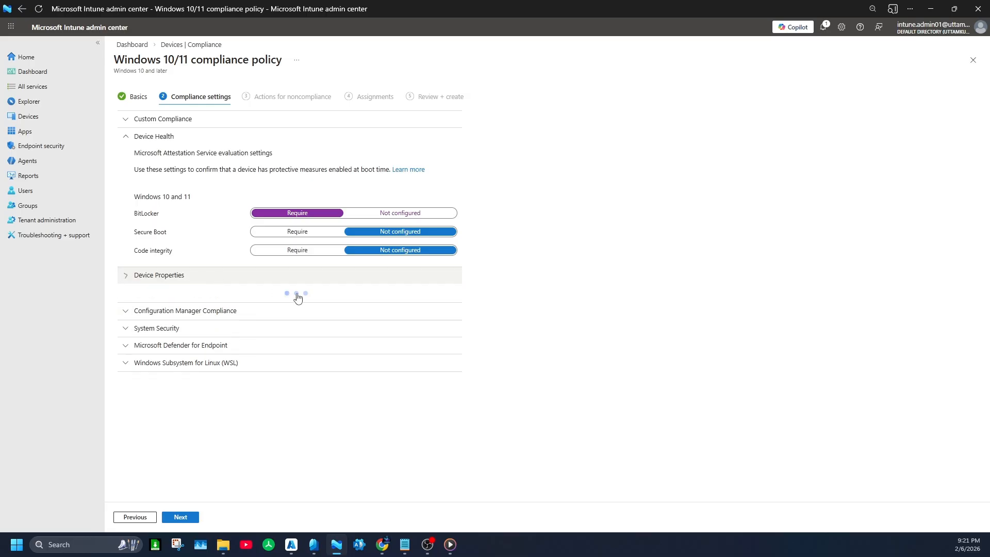
pyautogui.click(294, 277)
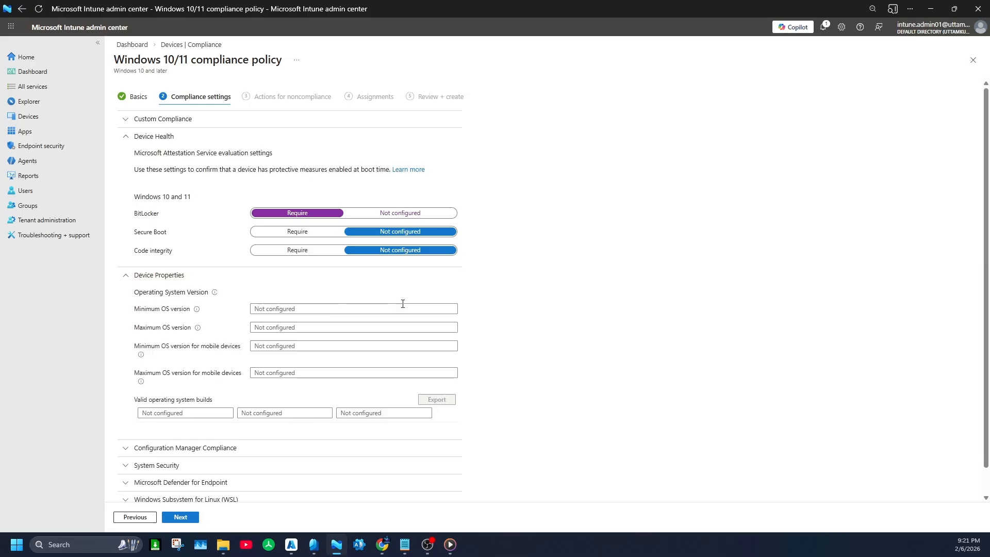
pyautogui.click(309, 309)
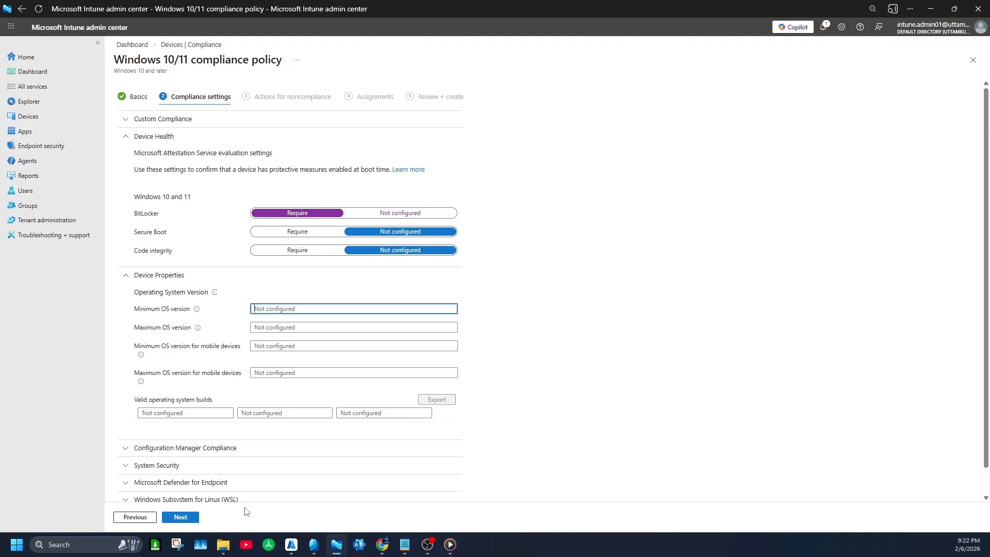
# Step: Switch to the Azure portal, open the connection details of the Win10-VM1 virtual machine and copy its public IP address
pyautogui.click(292, 544)
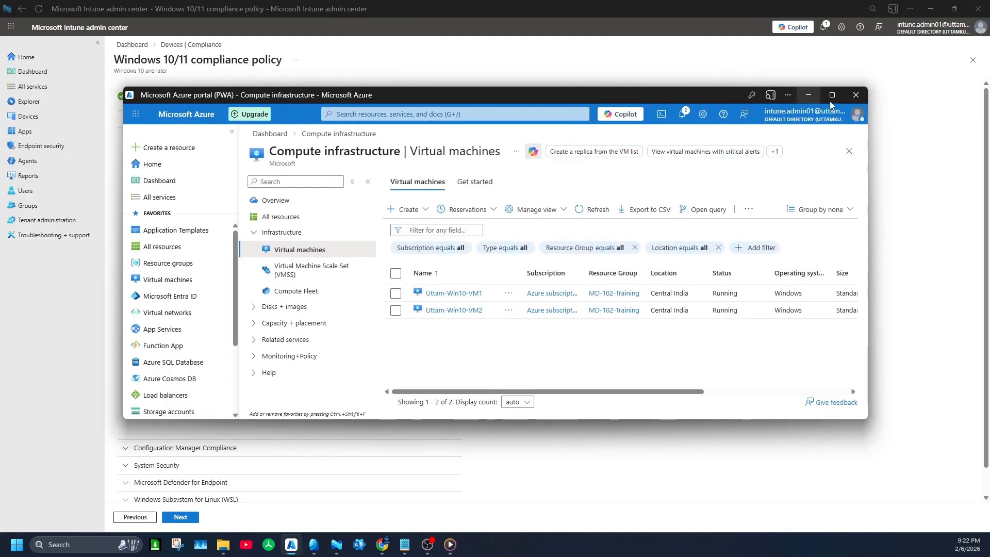
pyautogui.click(830, 101)
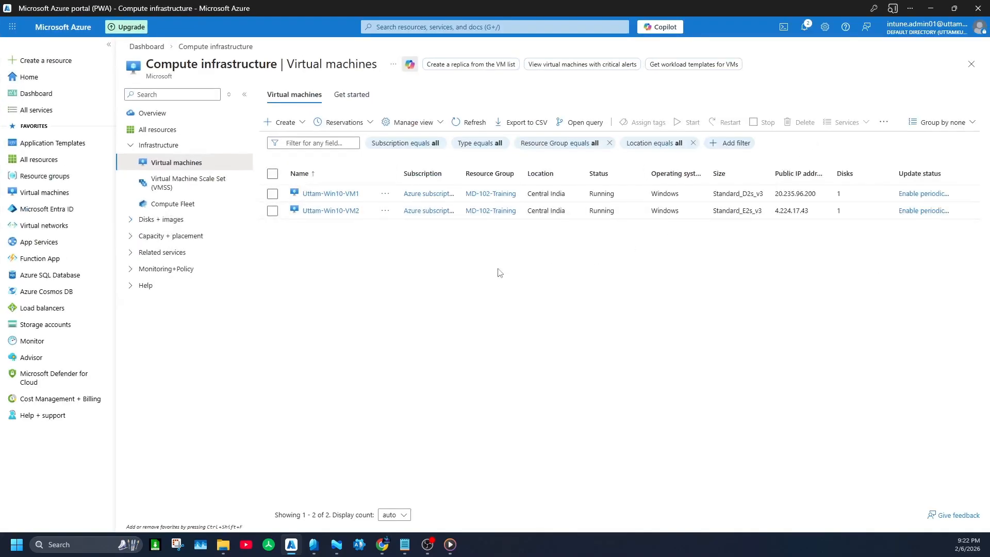
pyautogui.click(331, 194)
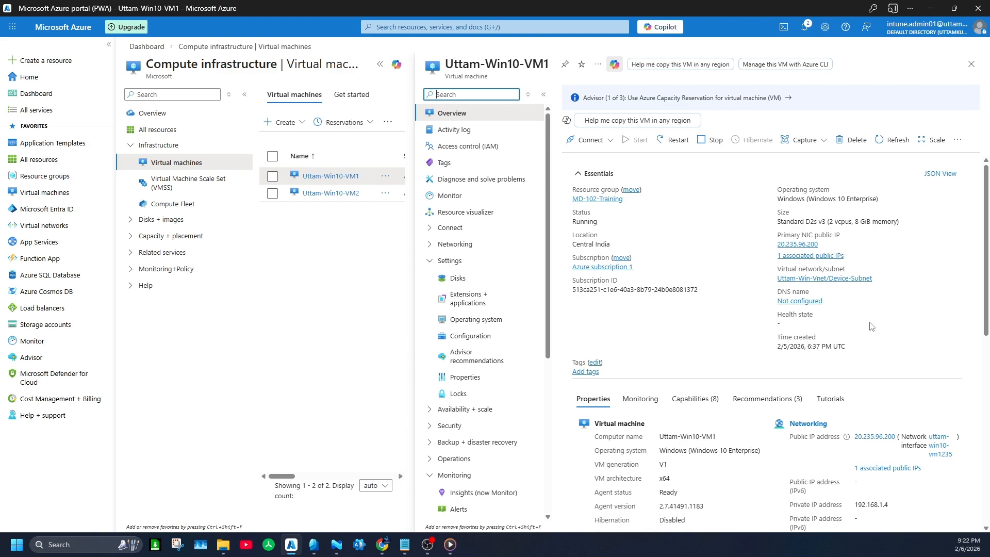
pyautogui.scroll(-4, 872, 328)
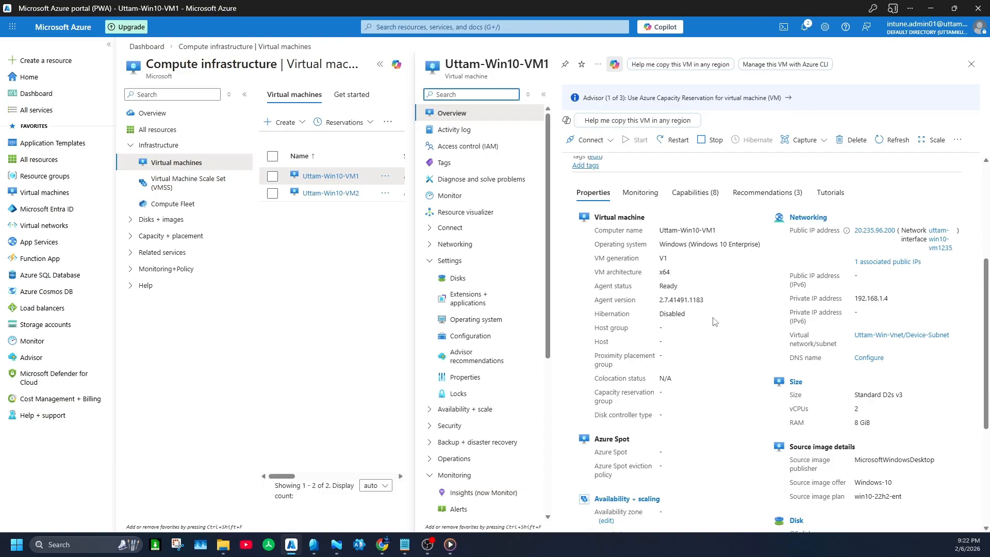
pyautogui.scroll(4, 626, 258)
pyautogui.click(590, 140)
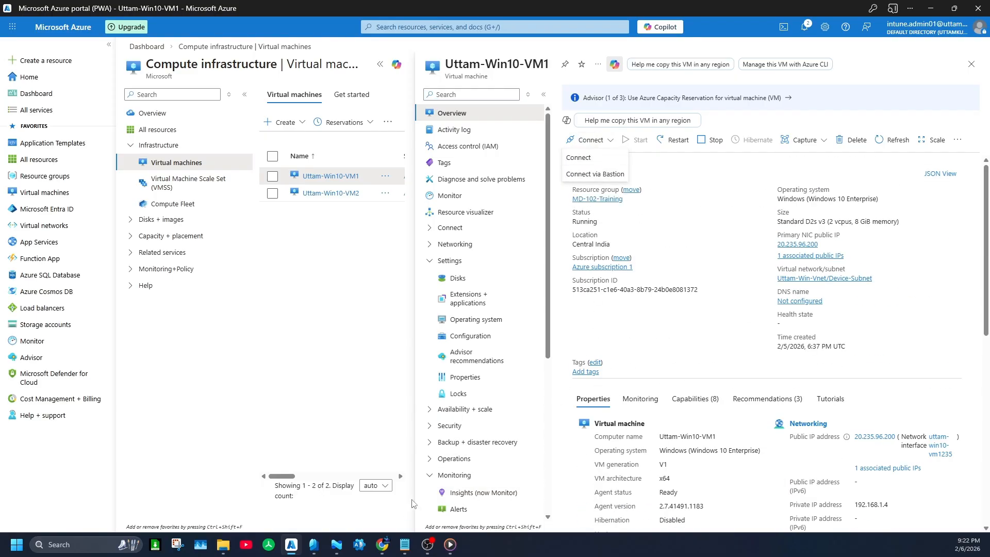
pyautogui.click(586, 161)
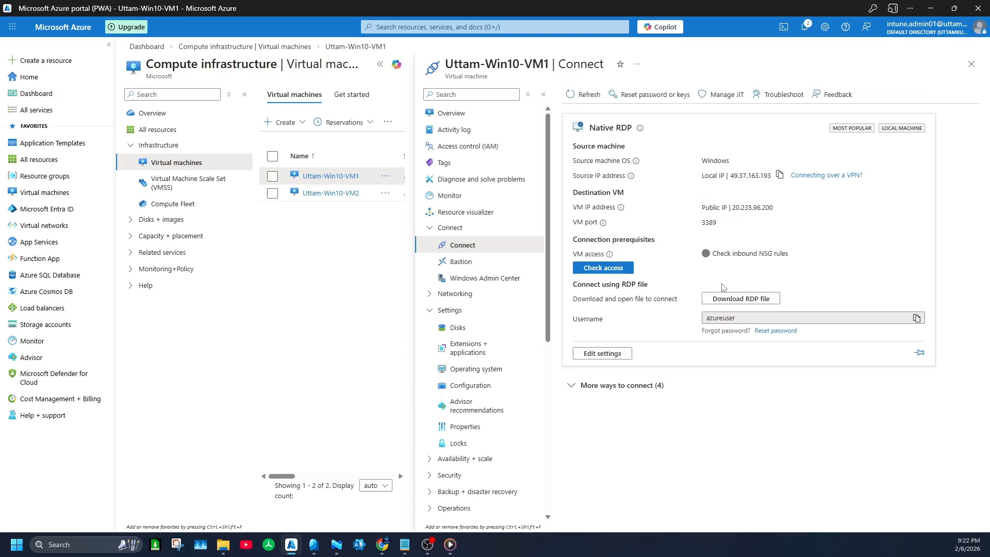
pyautogui.click(782, 207)
# Step: Open Remote Desktop Connection and sign in to 20.235.96.200 as azureuser with the account password
pyautogui.click(18, 545)
pyautogui.write('mst')
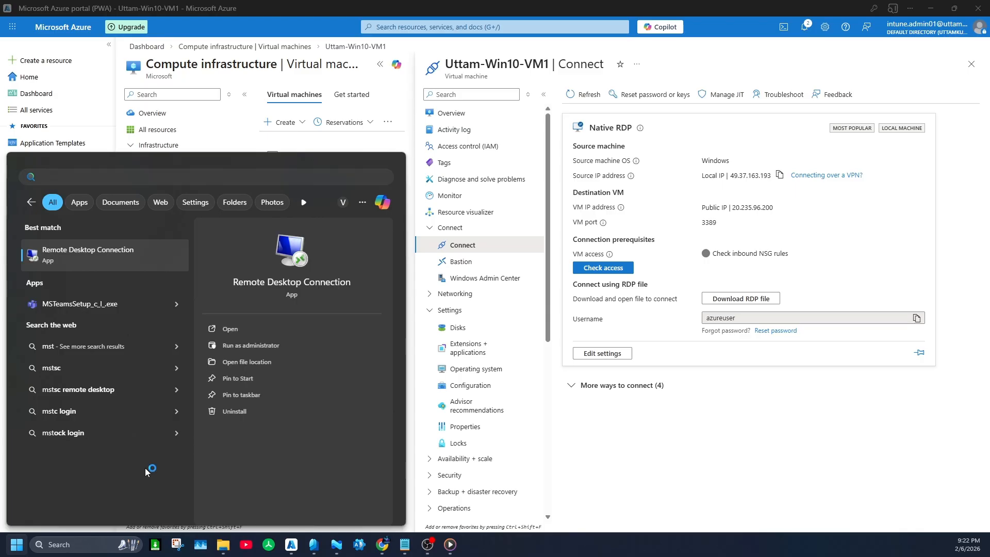
pyautogui.press('Return')
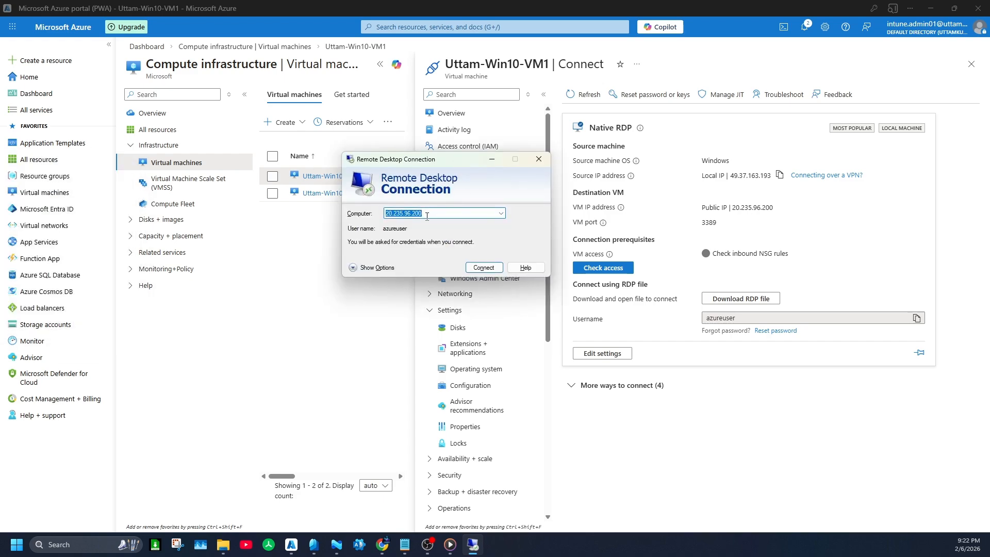
pyautogui.click(483, 268)
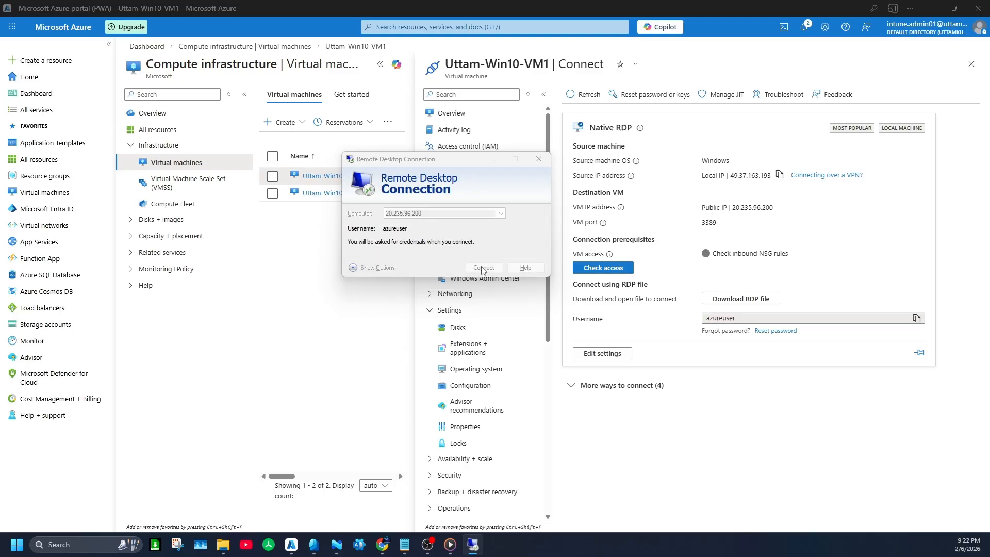
pyautogui.write('******')
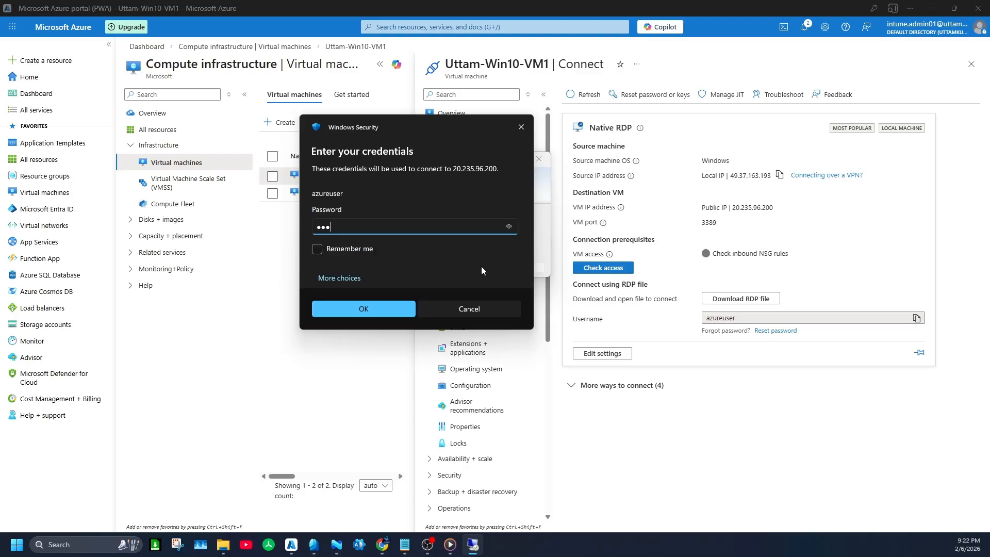
pyautogui.write('*********')
pyautogui.press('Return')
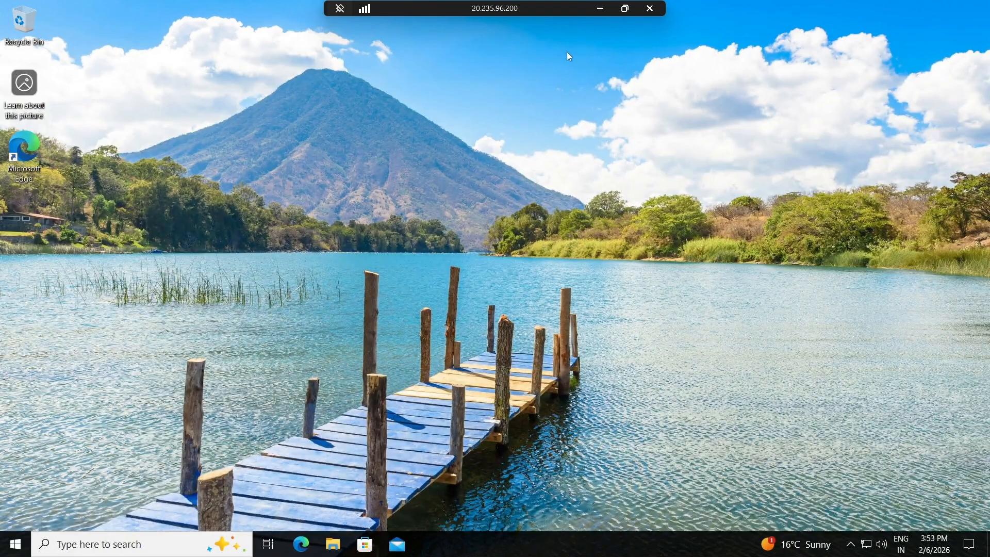
pyautogui.click(600, 8)
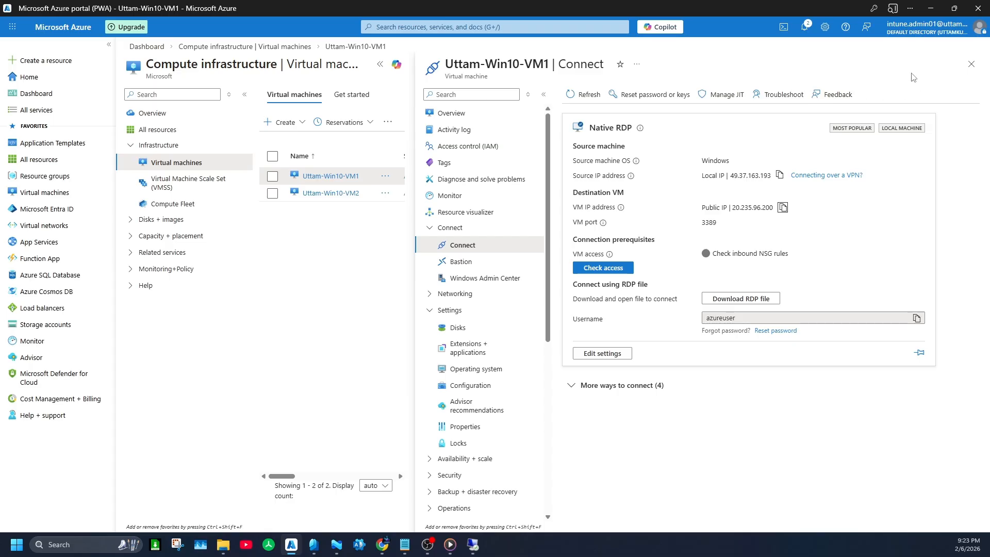
pyautogui.click(341, 546)
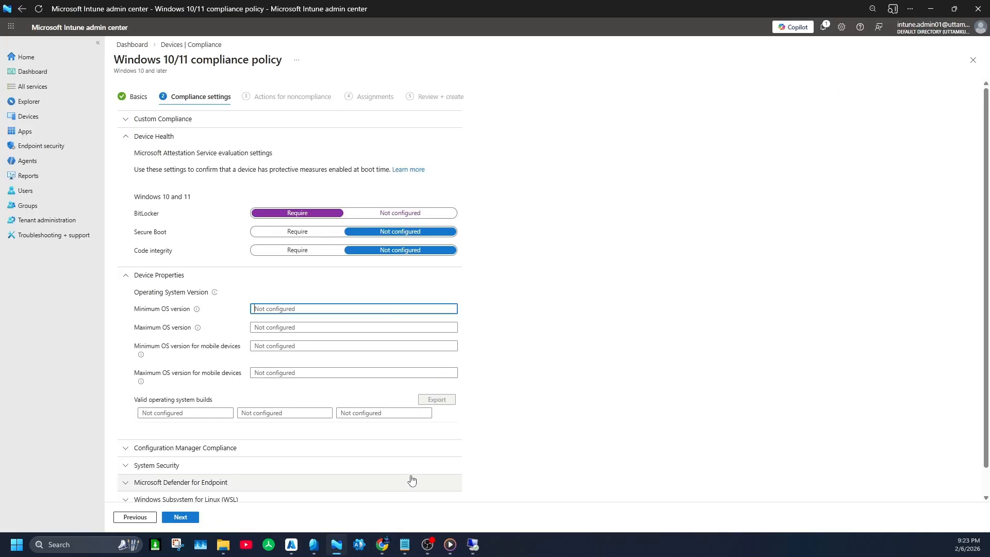
pyautogui.click(472, 544)
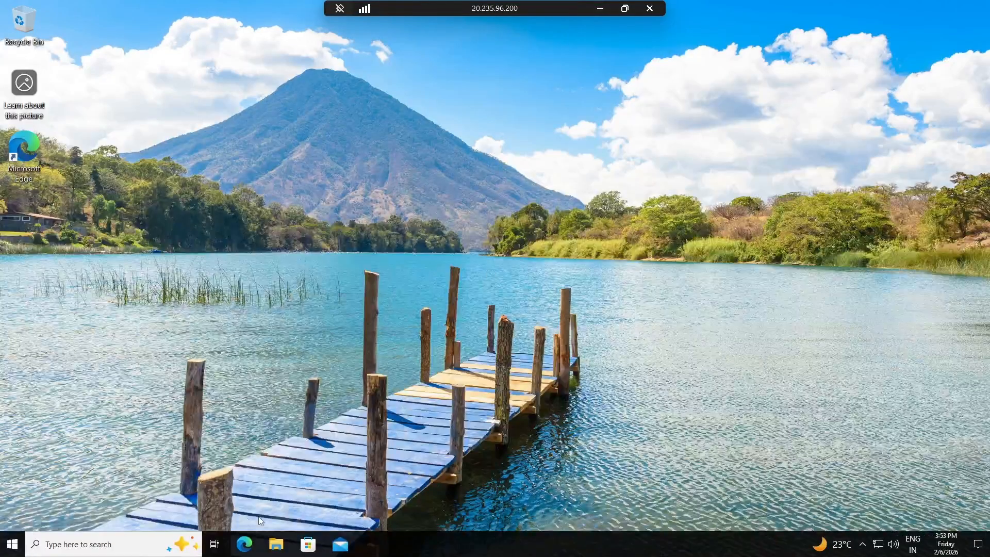
# Step: Find and run the systeminfo command on the remote virtual machine
pyautogui.press('super')
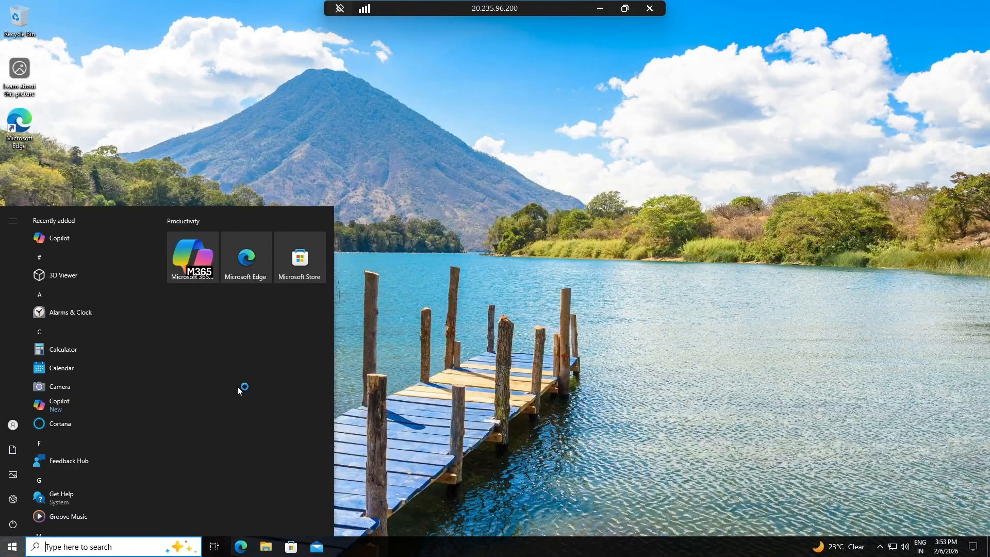
pyautogui.write('sys')
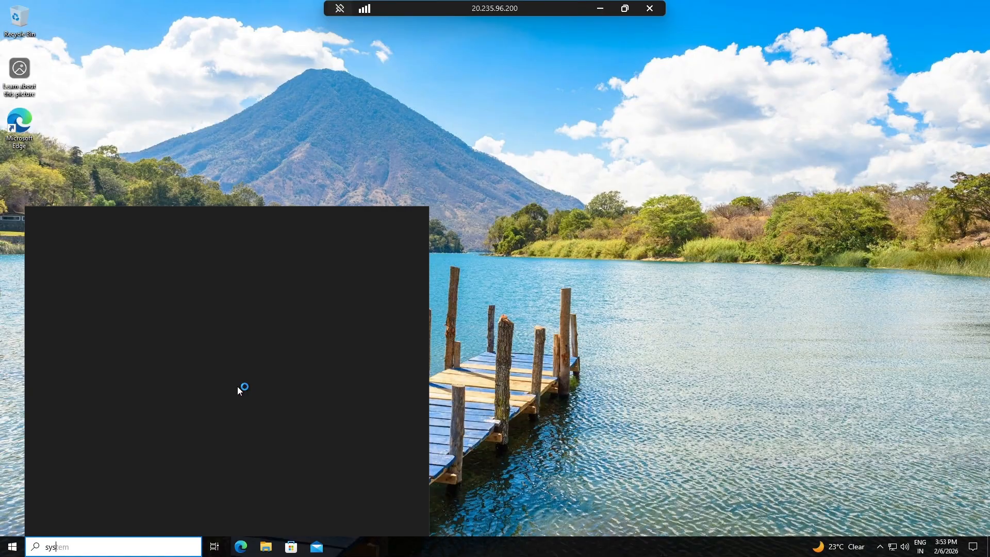
pyautogui.write('teminfo')
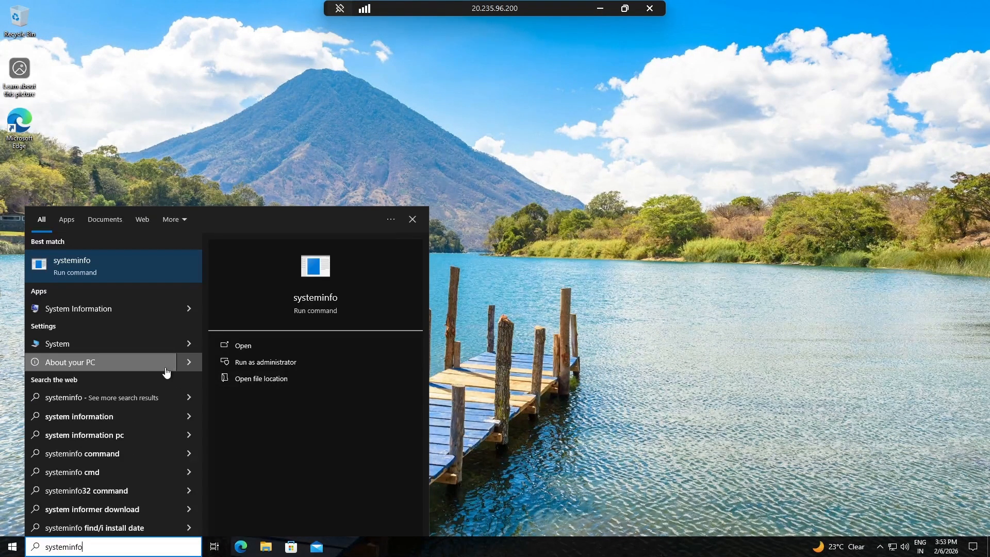
pyautogui.click(117, 280)
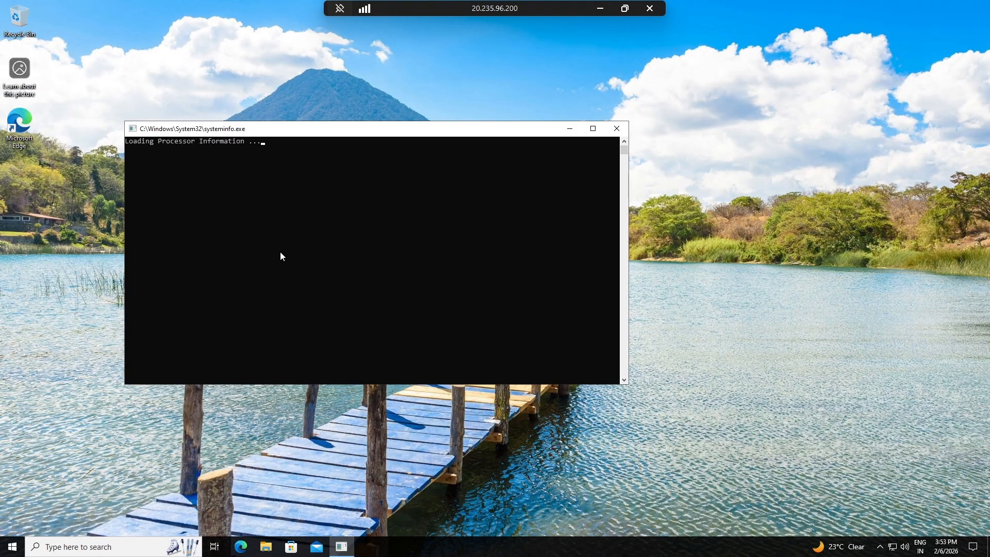
# Step: Open System Information on the virtual machine and look up its Windows version in the system summary
pyautogui.click(12, 547)
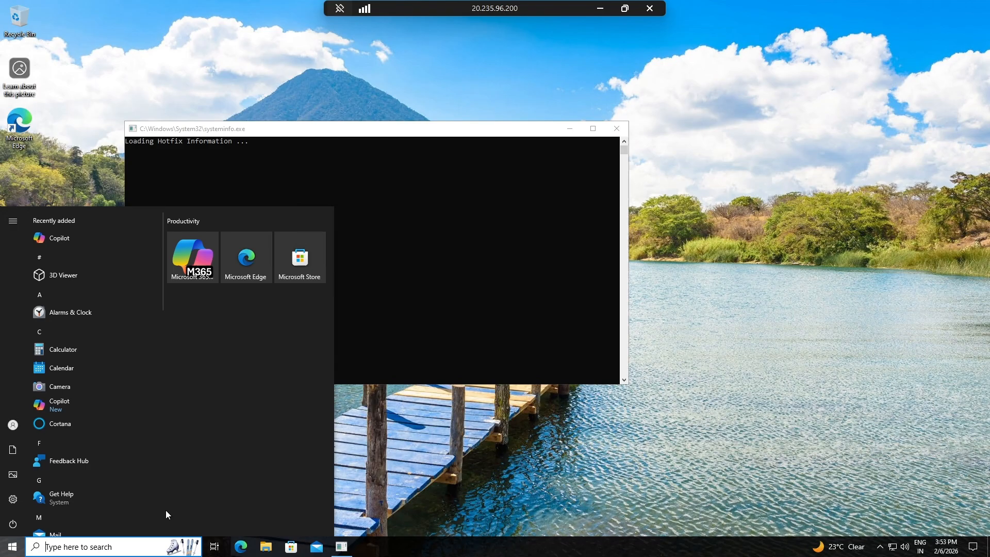
pyautogui.write('sys')
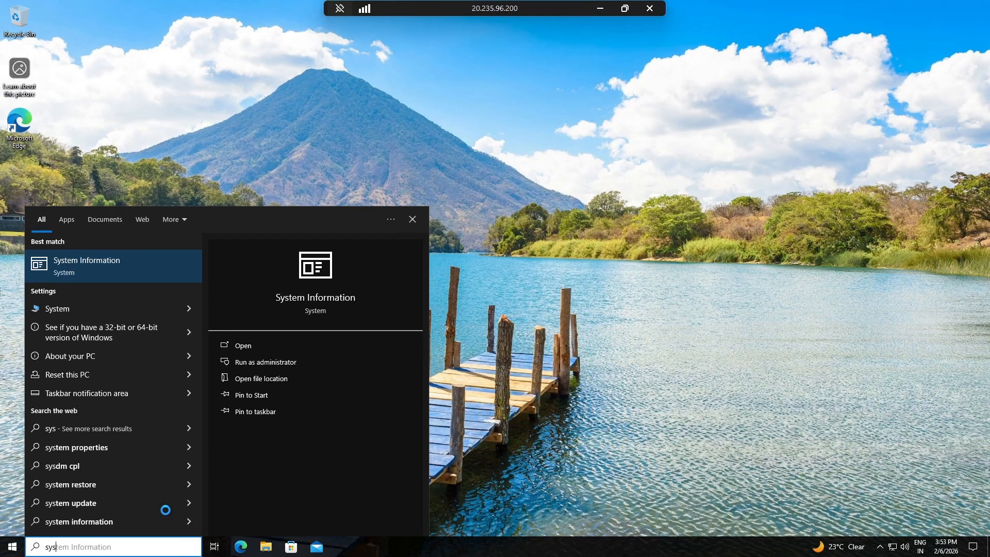
pyautogui.click(96, 275)
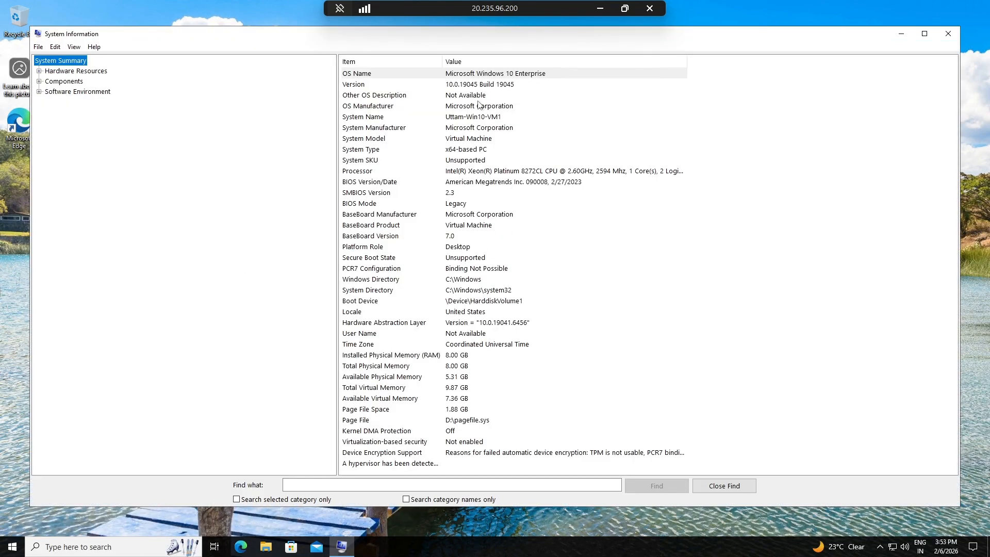
pyautogui.click(447, 85)
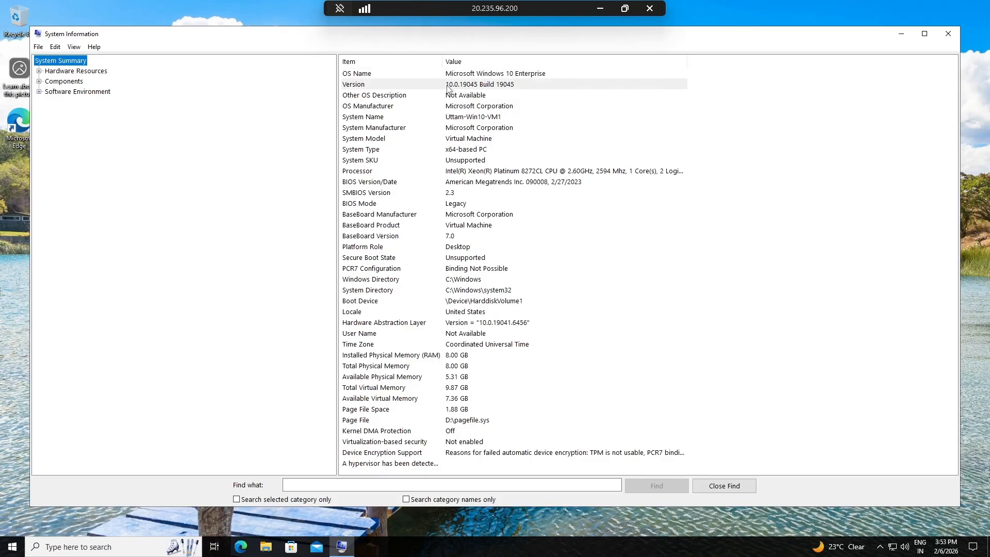
pyautogui.click(476, 88)
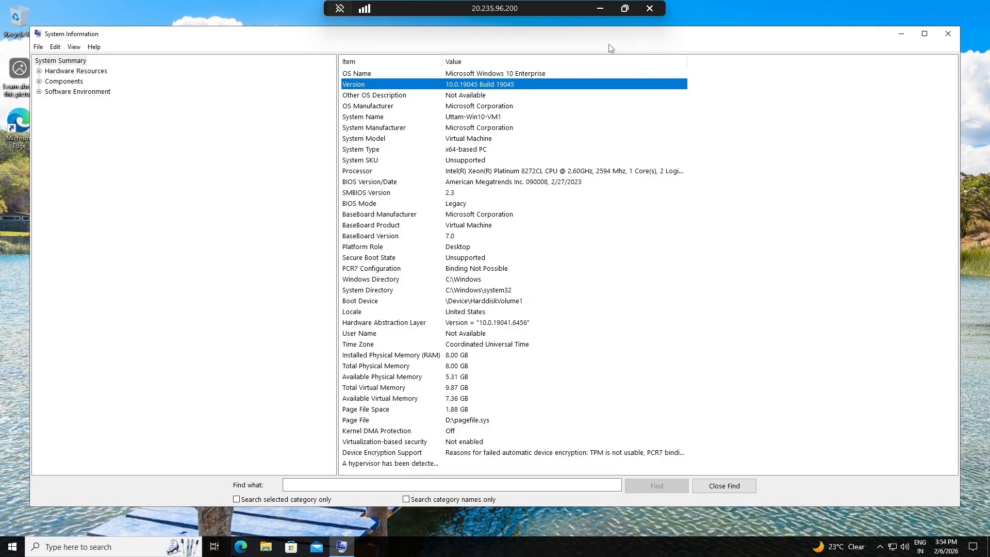
# Step: Return to the Windows 10/11 compliance policy in Intune and set the minimum OS version to 10.0.19.45
pyautogui.click(599, 9)
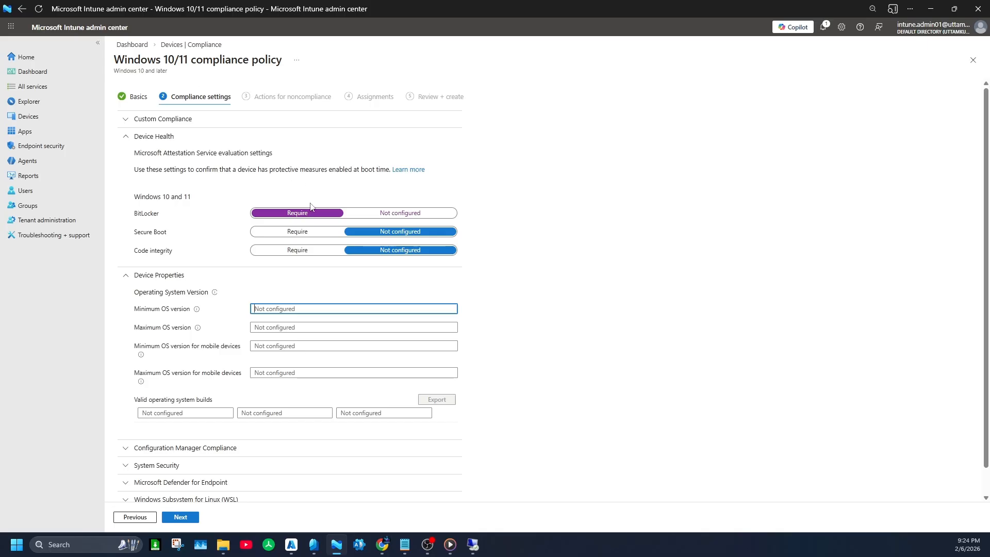
pyautogui.write('/')
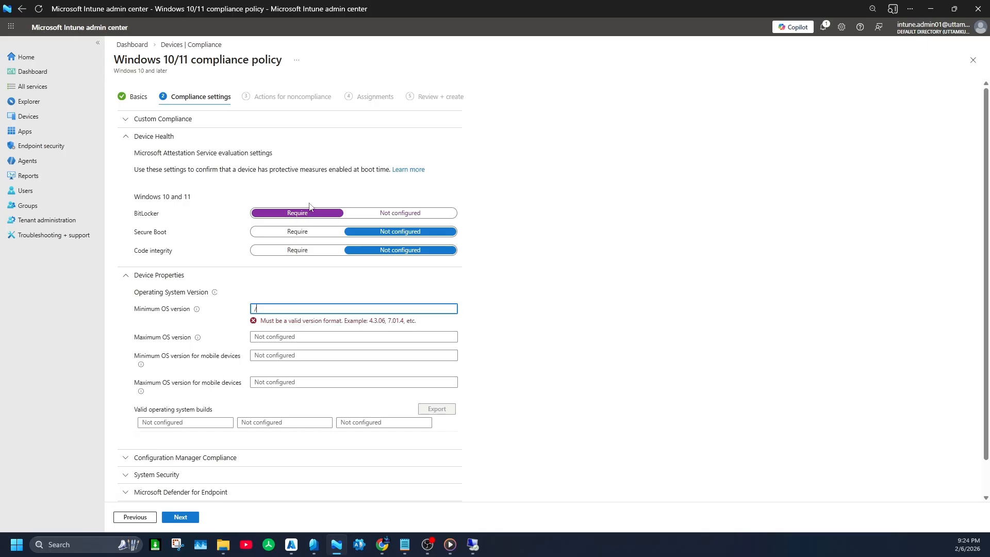
pyautogui.press('BackSpace')
pyautogui.write('10.0.19.45')
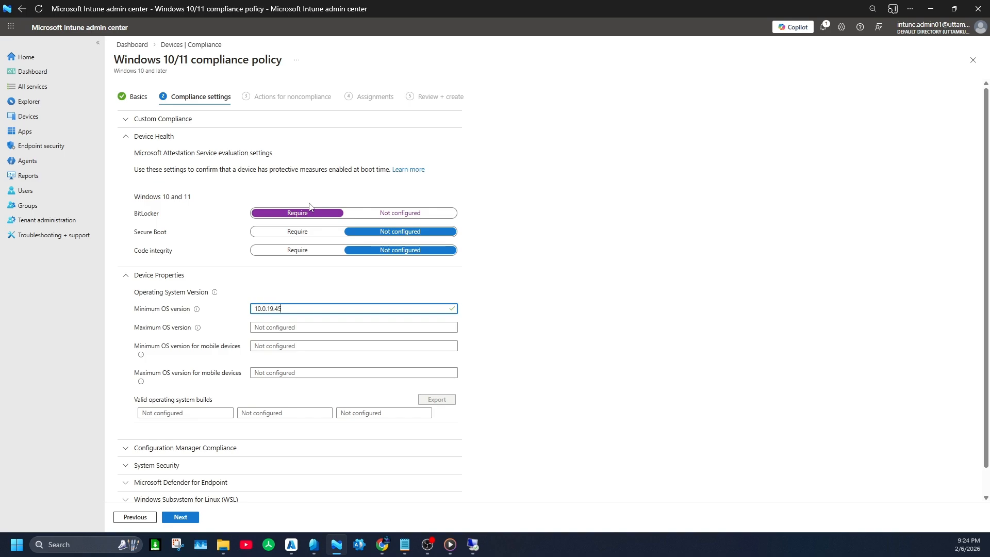
pyautogui.click(551, 270)
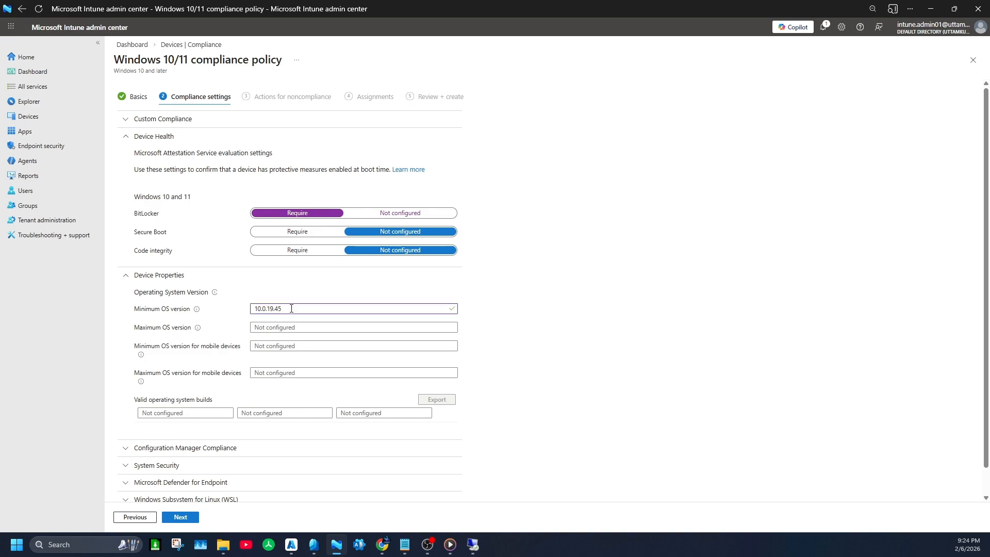
# Step: Copy the minimum OS version into the maximum OS version and change it there to 10.0.19.48
pyautogui.moveTo(292, 308); pyautogui.dragTo(237, 315)
pyautogui.hotkey('ctrl', 'c')
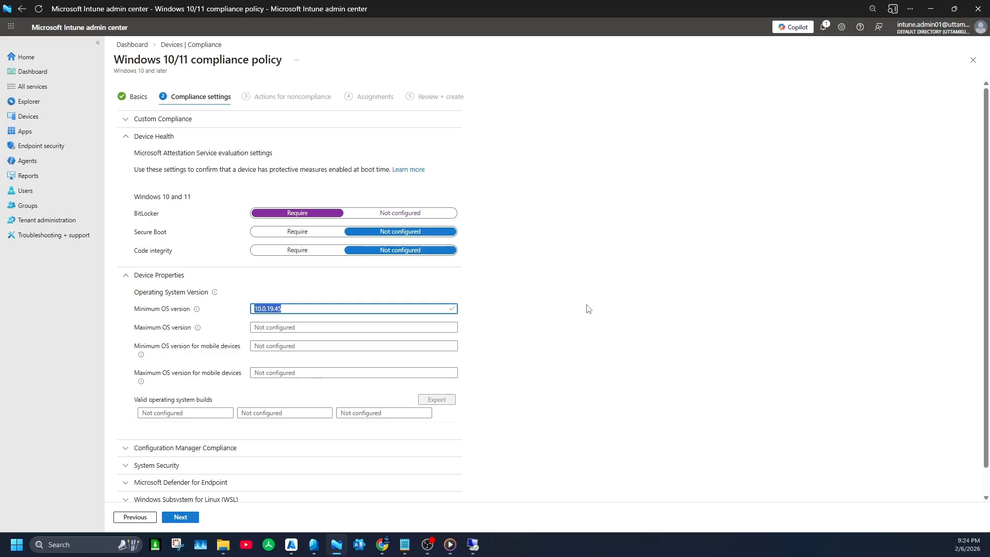
pyautogui.click(280, 326)
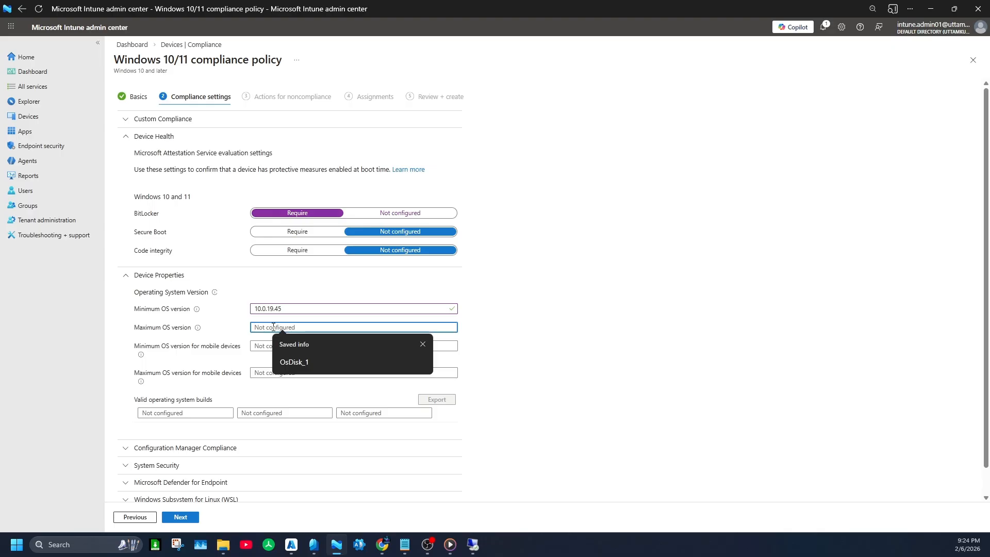
pyautogui.hotkey('ctrl', 'v')
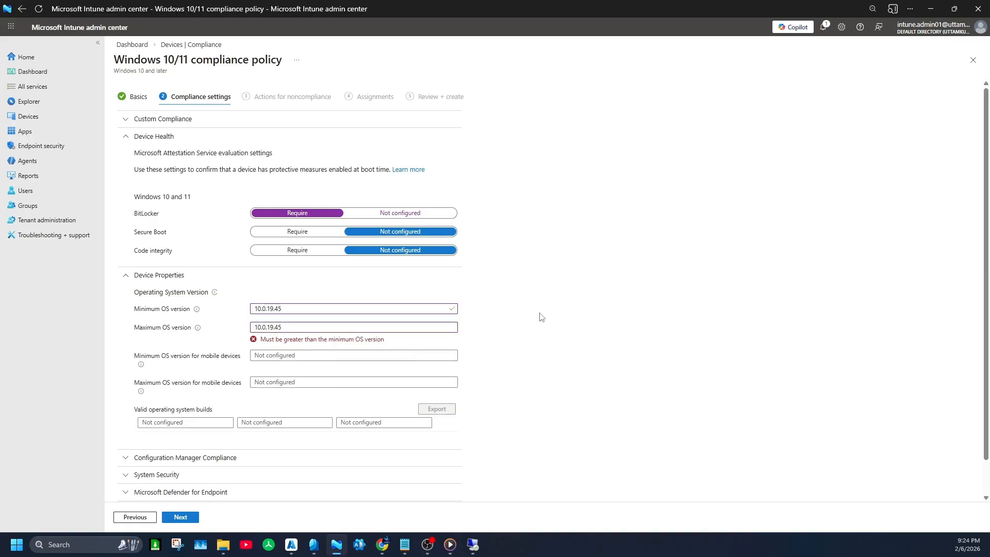
pyautogui.click(322, 328)
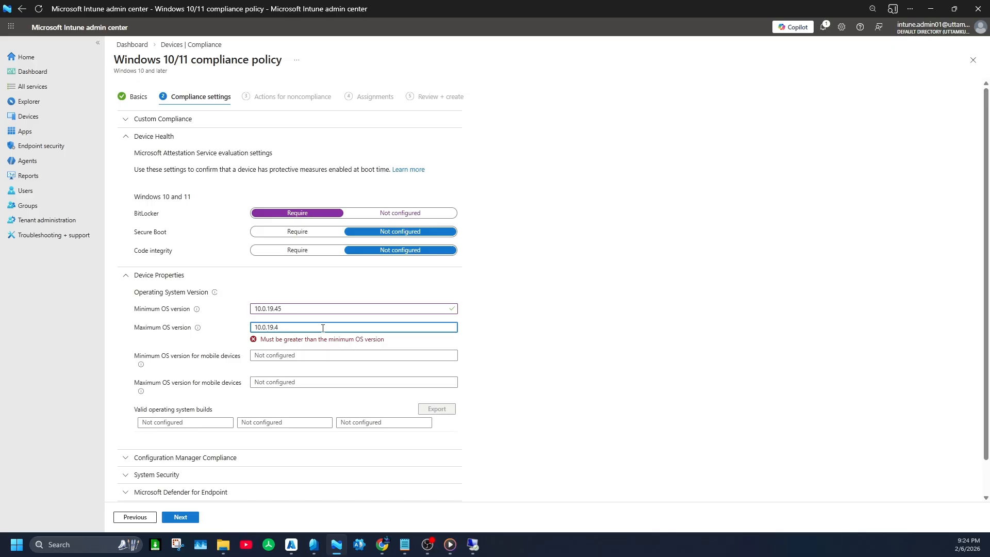
pyautogui.write('8')
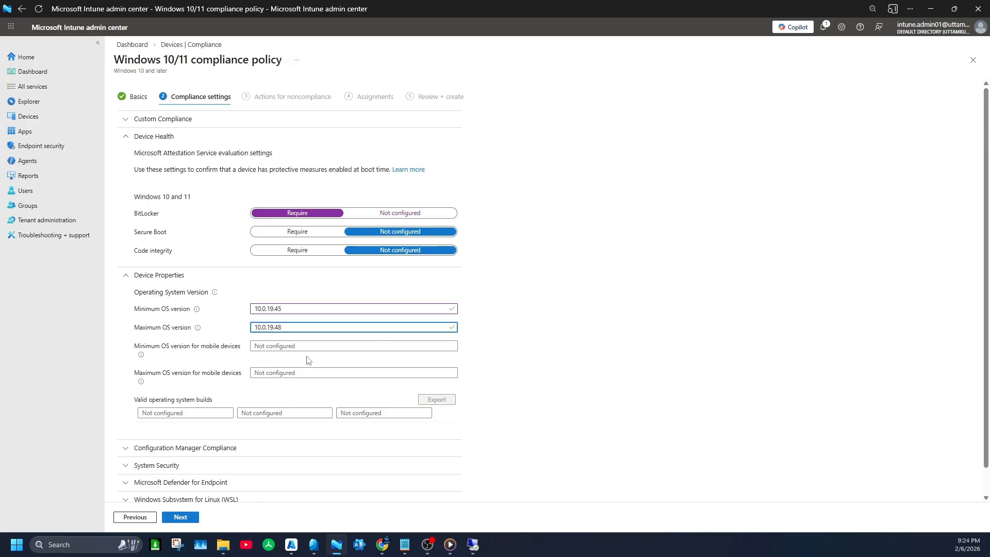
# Step: Collapse Device Properties, check the Configuration Manager Compliance settings and expand the System Security settings
pyautogui.scroll(-1, 309, 374)
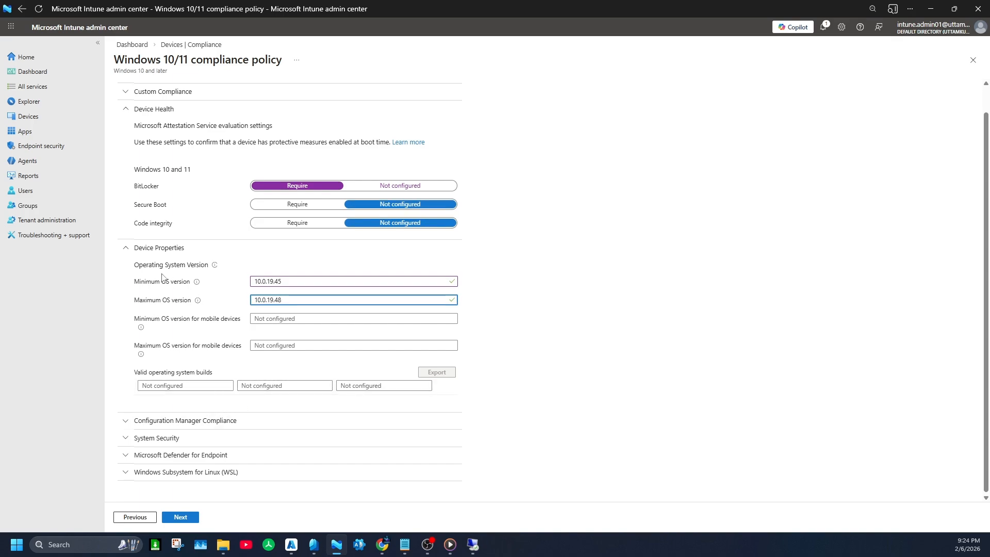
pyautogui.click(126, 248)
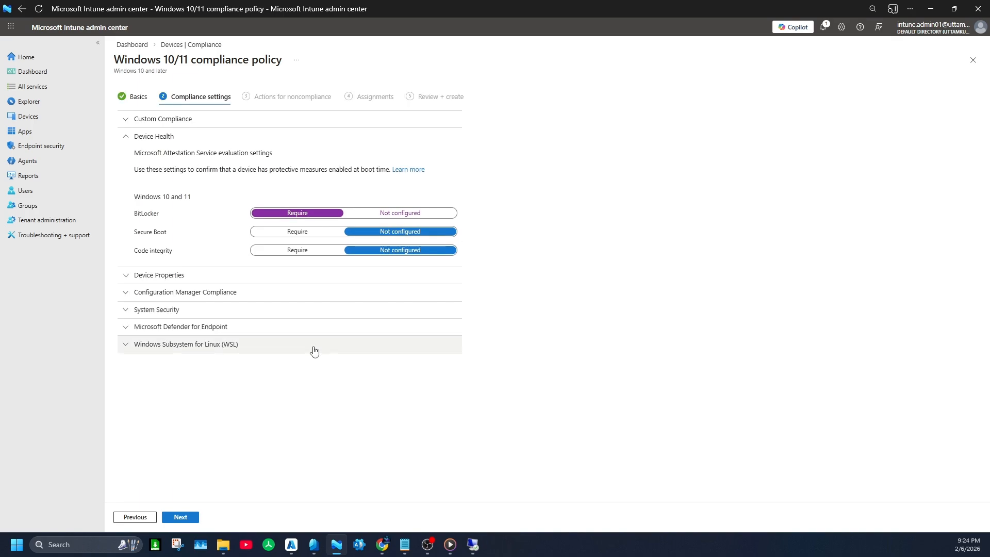
pyautogui.click(188, 276)
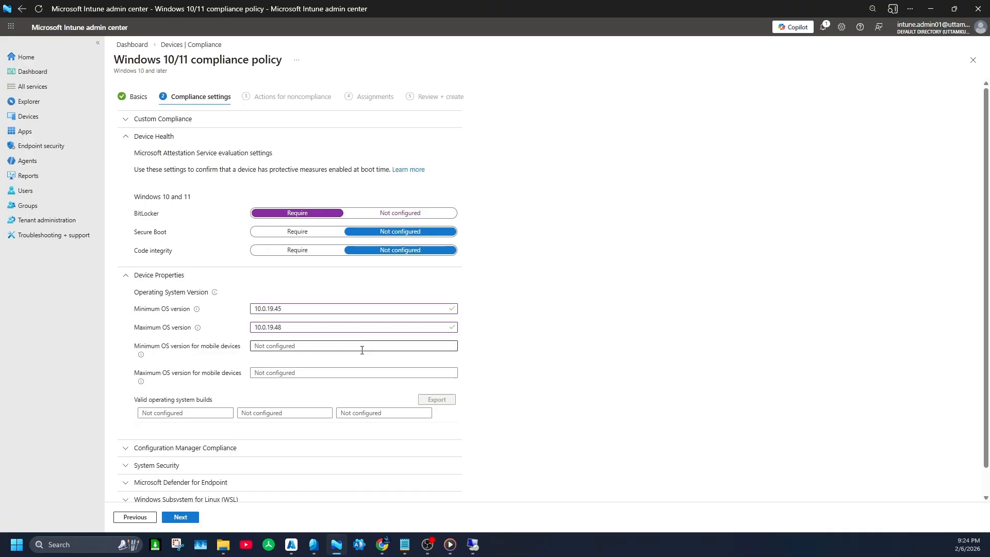
pyautogui.click(179, 276)
pyautogui.click(172, 296)
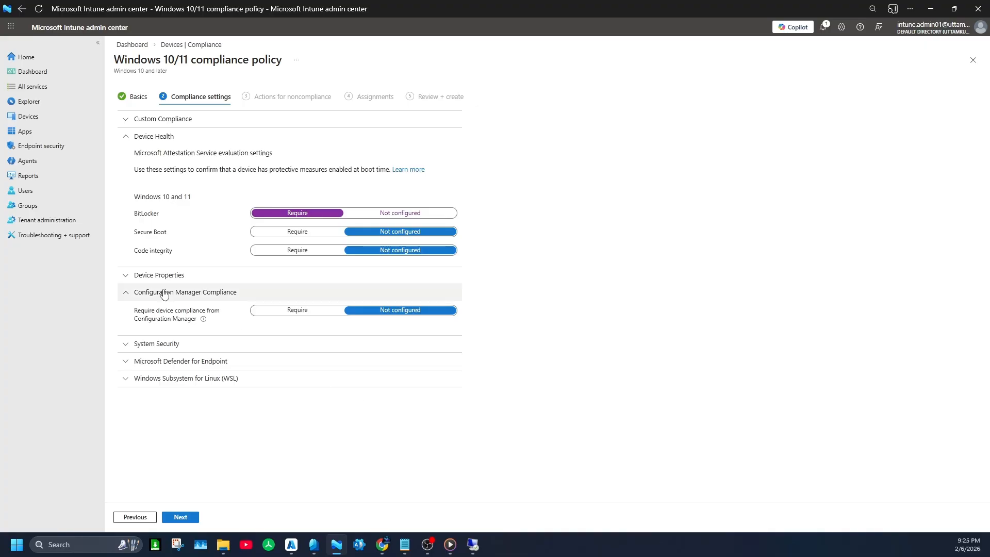
pyautogui.click(137, 280)
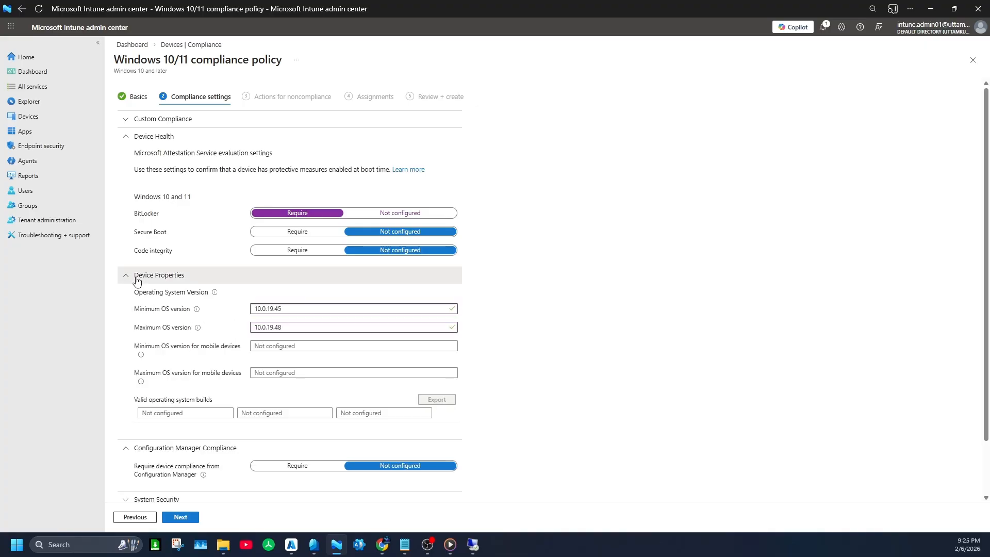
pyautogui.click(137, 279)
pyautogui.click(135, 297)
pyautogui.click(135, 311)
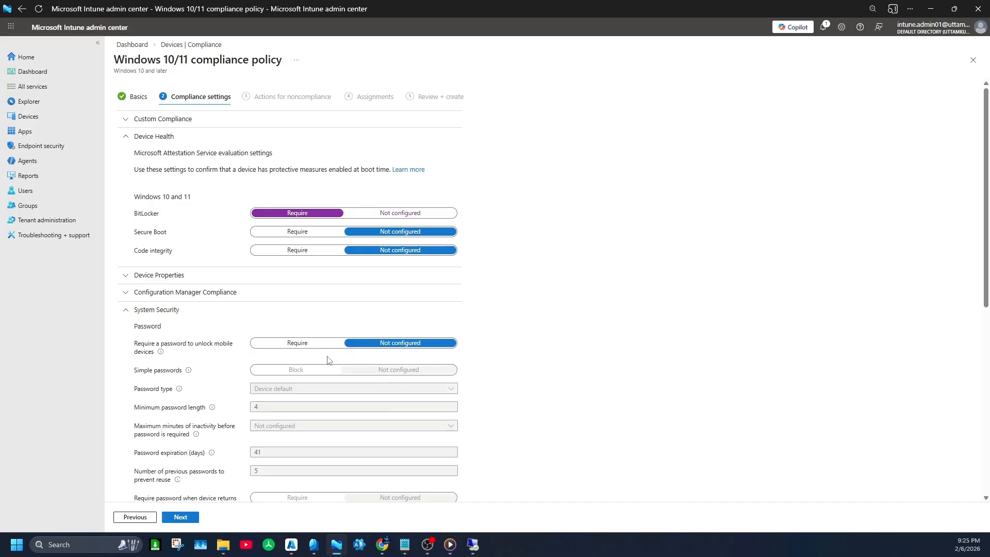
# Step: Require a password to unlock mobile devices and set the password type to Alphanumeric
pyautogui.click(309, 344)
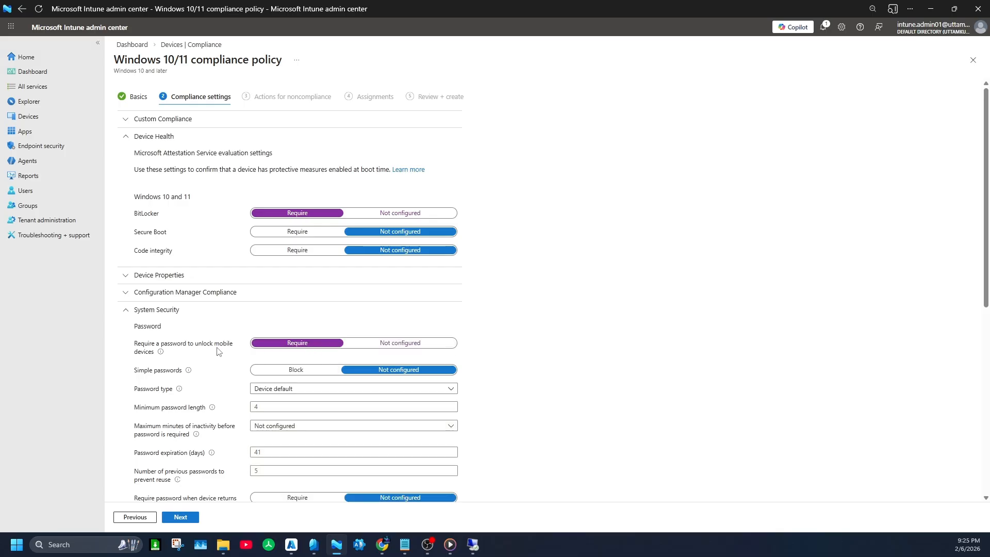
pyautogui.click(384, 343)
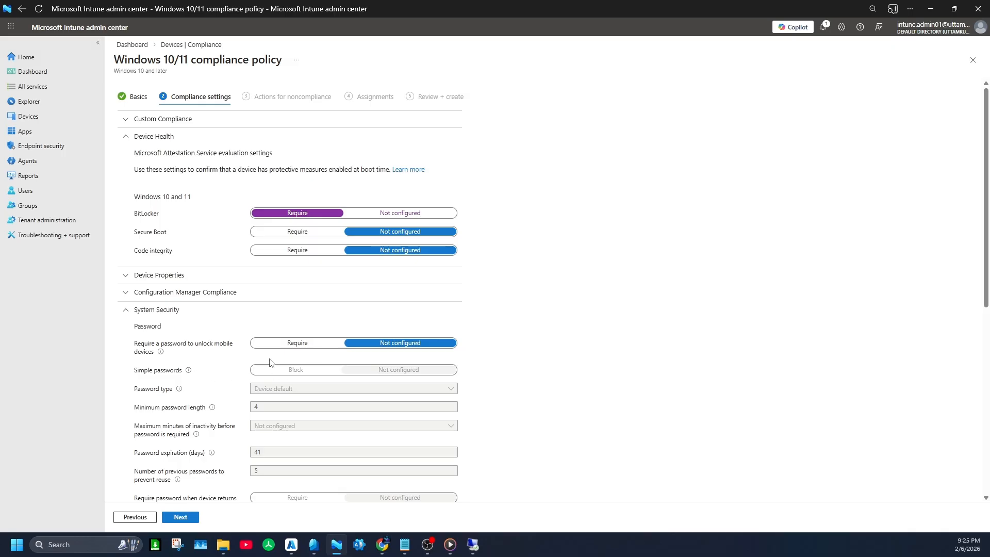
pyautogui.scroll(-2, 235, 379)
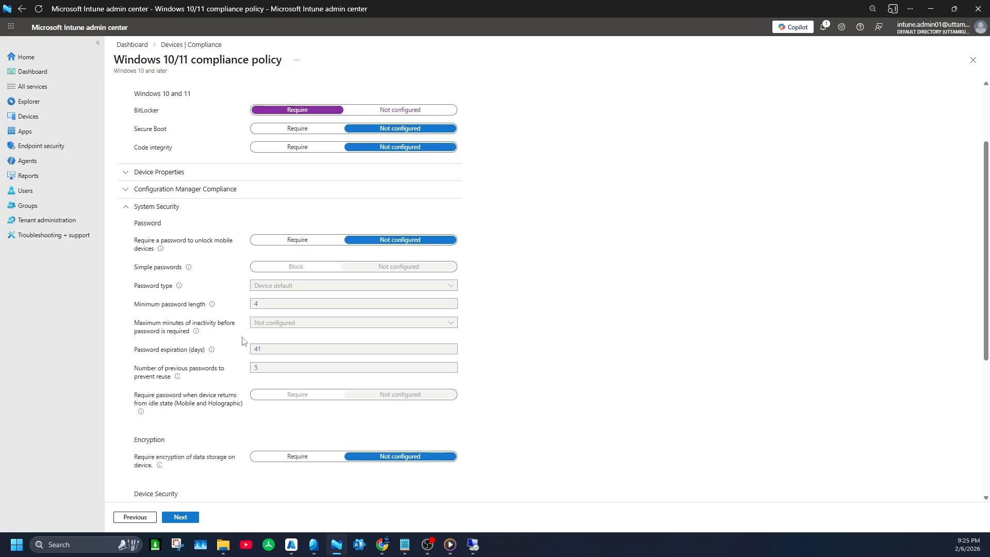
pyautogui.click(295, 241)
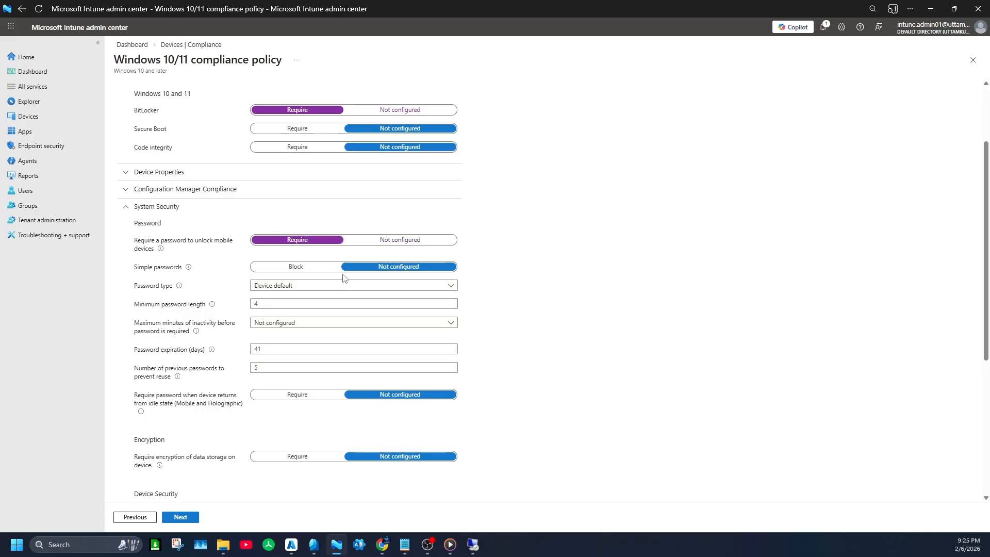
pyautogui.click(287, 287)
pyautogui.click(302, 313)
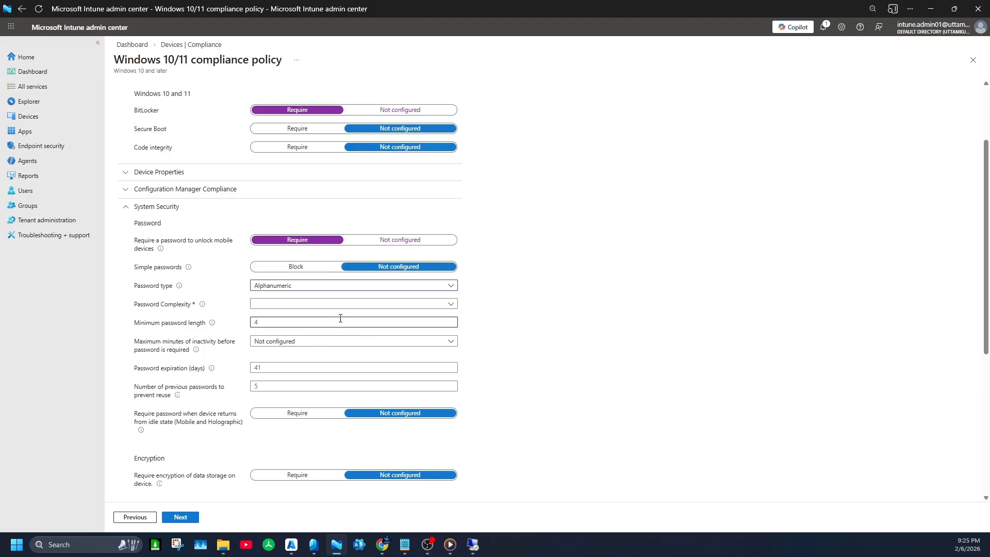
# Step: Require digits, lowercase, uppercase and special characters in passwords, with minimum length 16, expiration 60 days and 3 previous passwords blocked from reuse
pyautogui.click(279, 306)
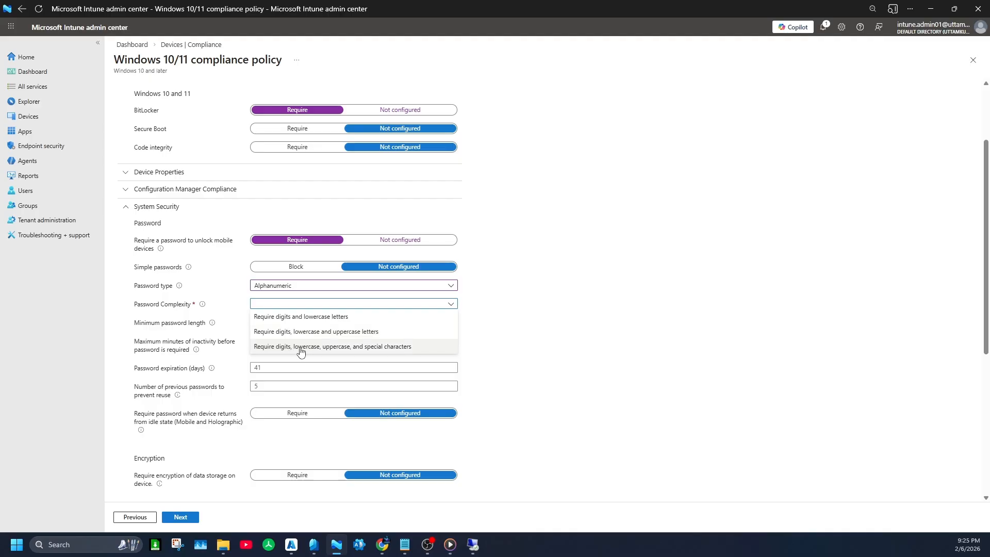
pyautogui.click(349, 347)
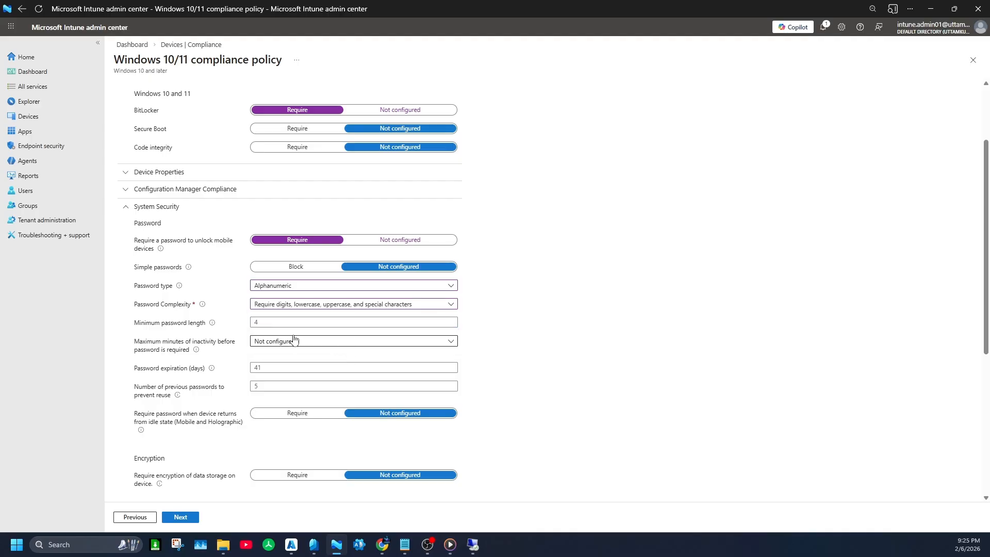
pyautogui.click(252, 322)
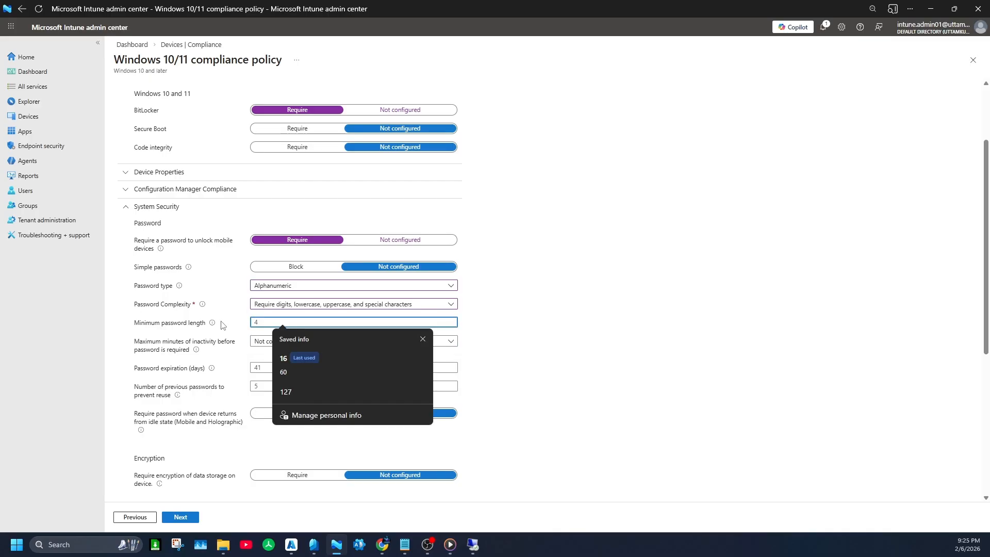
pyautogui.scroll(-1, 225, 325)
pyautogui.click(283, 359)
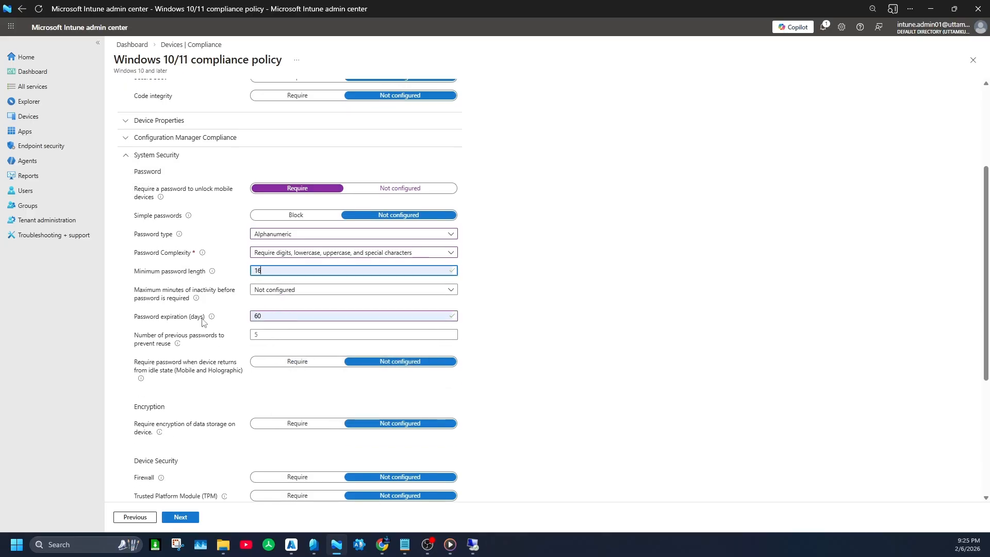
pyautogui.click(262, 335)
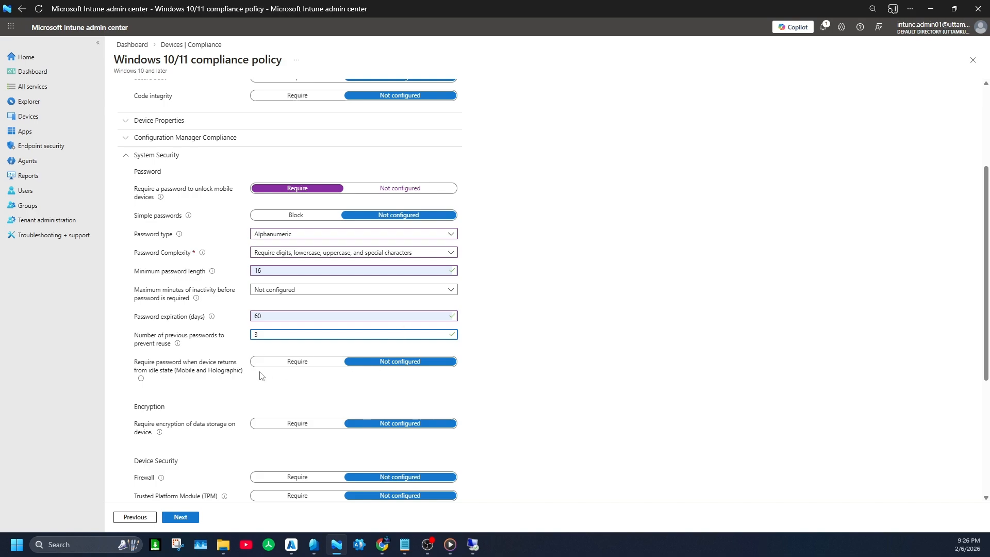
# Step: Require encryption of data storage on the device, and under Device Security require Firewall, Antivirus and Antispyware
pyautogui.scroll(-2, 433, 387)
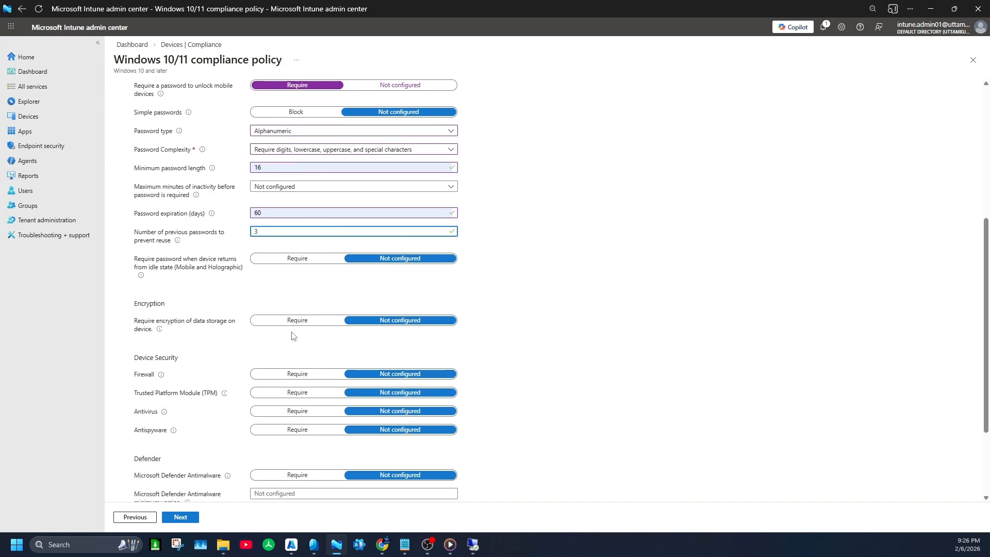
pyautogui.click(297, 329)
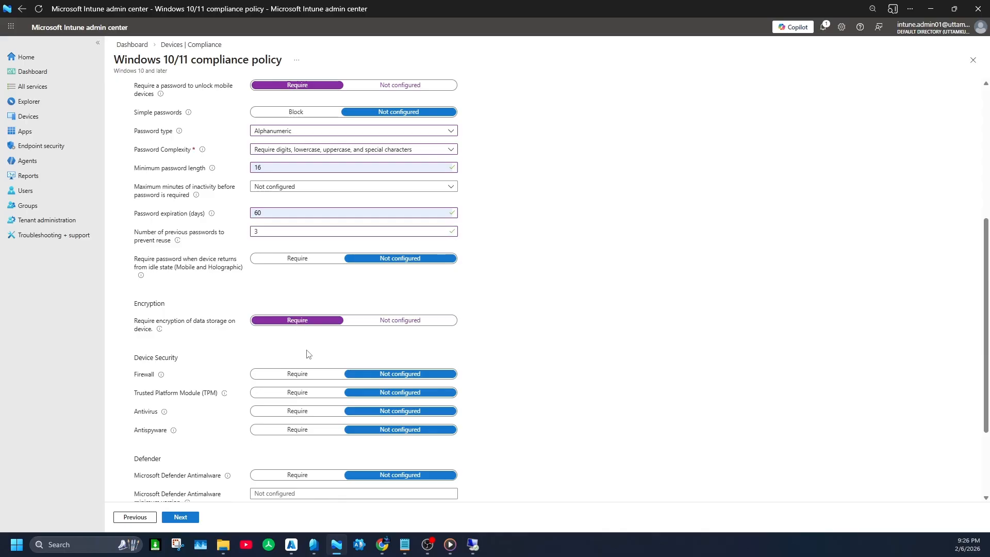
pyautogui.click(288, 376)
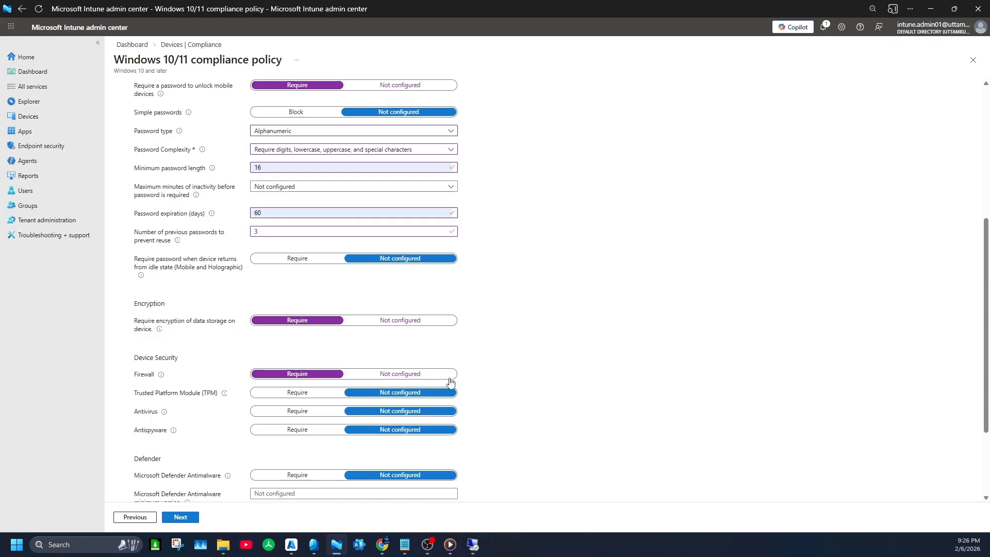
pyautogui.scroll(-1, 289, 411)
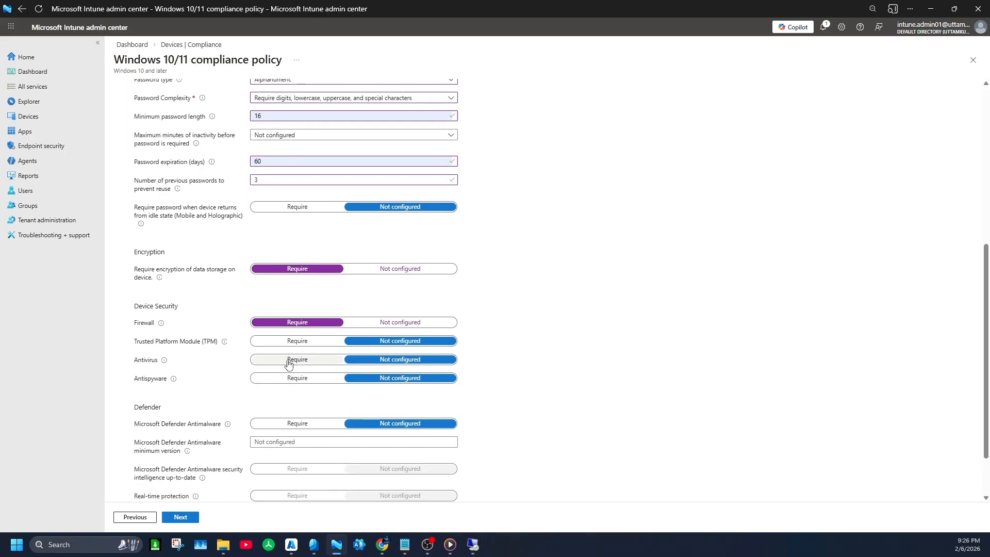
pyautogui.click(288, 363)
pyautogui.click(288, 379)
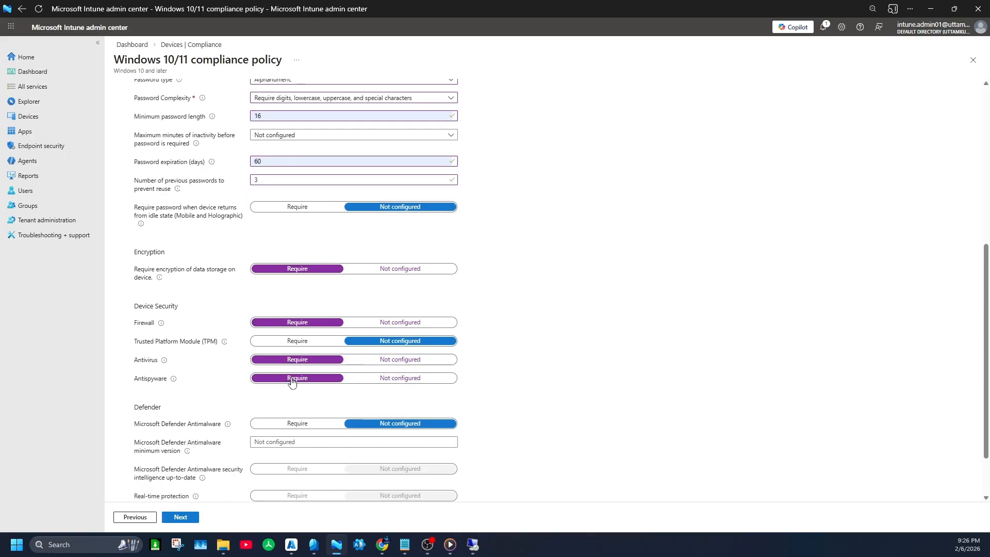
# Step: Require Microsoft Defender Antimalware under Defender, leaving its security intelligence up-to-date setting at Not configured
pyautogui.scroll(-1, 394, 397)
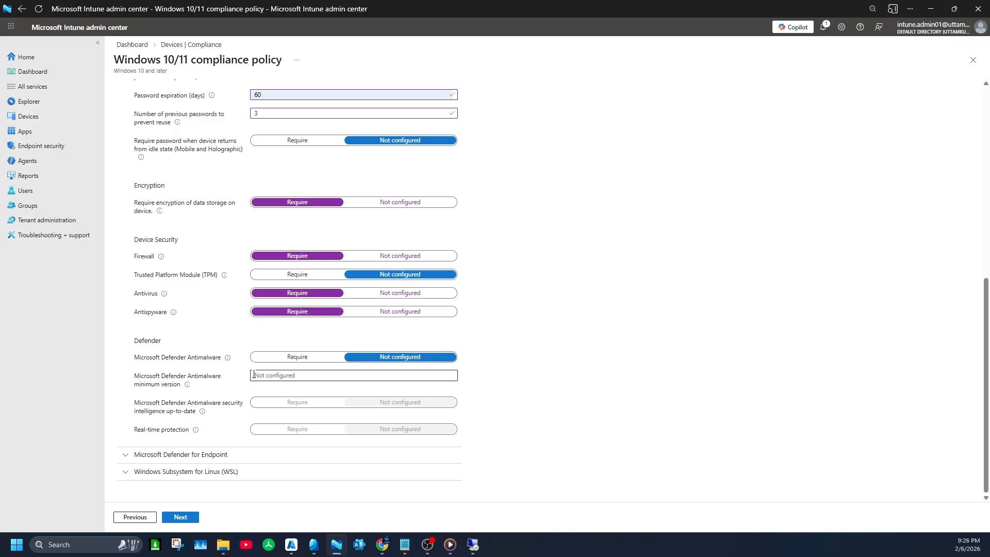
pyautogui.click(283, 359)
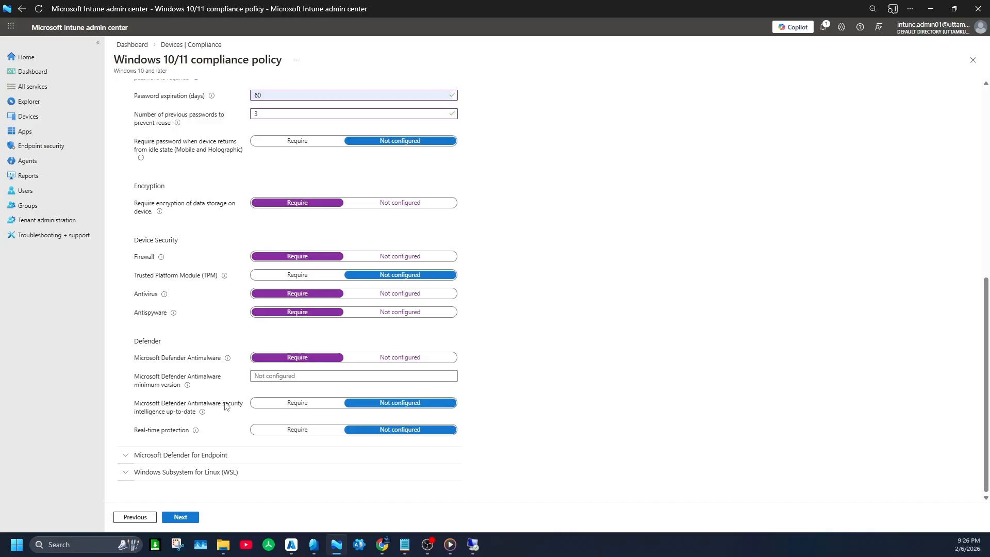
pyautogui.click(280, 405)
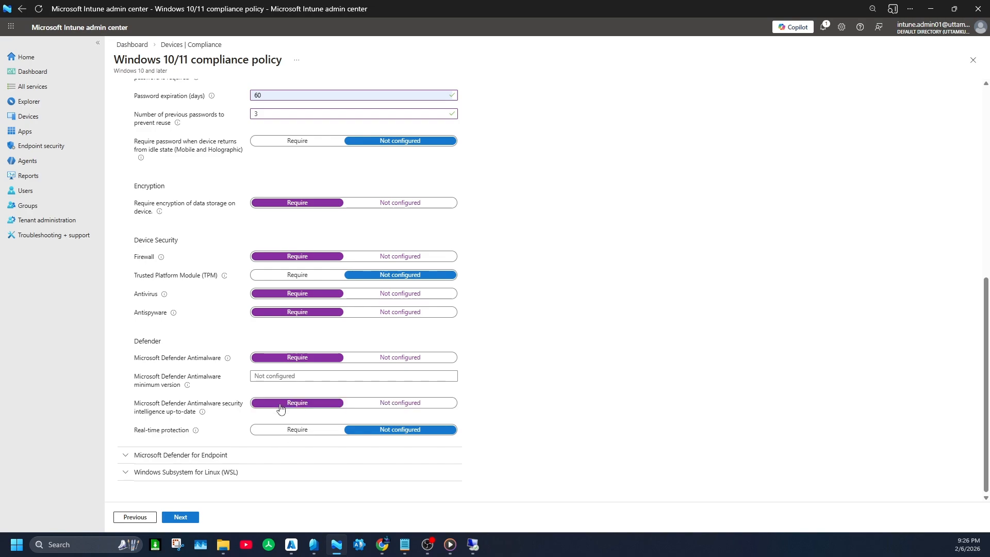
pyautogui.click(369, 407)
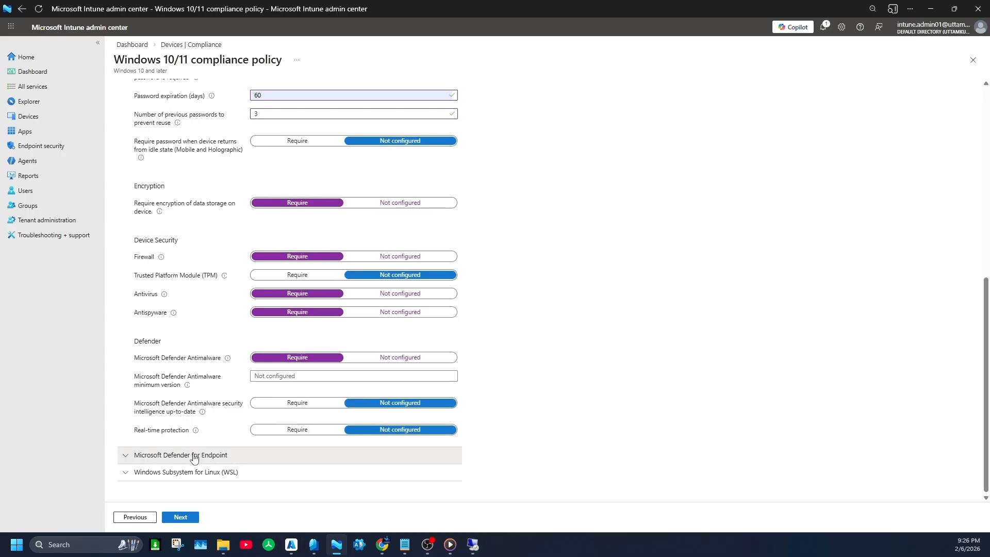
# Step: Set the Microsoft Defender for Endpoint machine risk score requirement to High and proceed to the actions for noncompliance
pyautogui.click(194, 456)
pyautogui.scroll(-1, 293, 426)
pyautogui.click(303, 441)
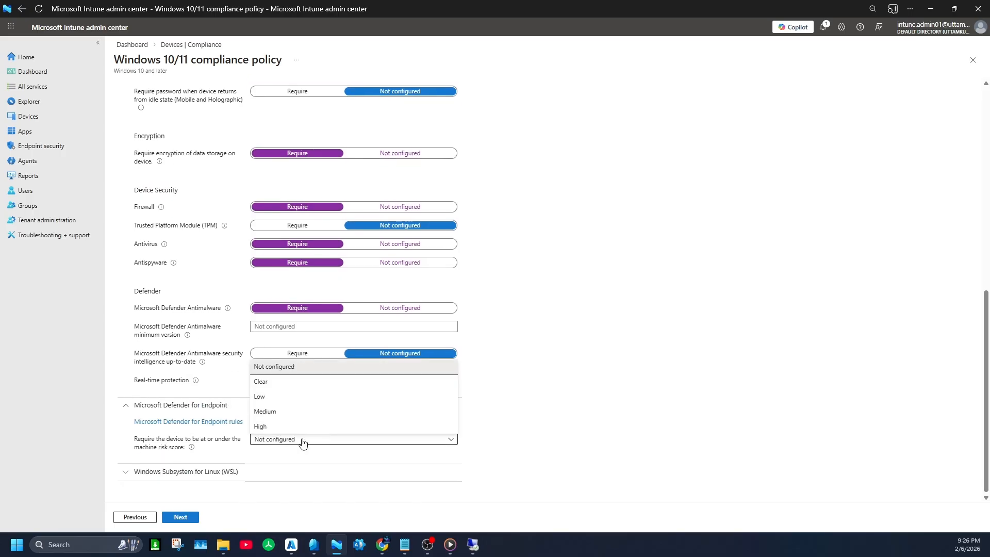
pyautogui.click(279, 427)
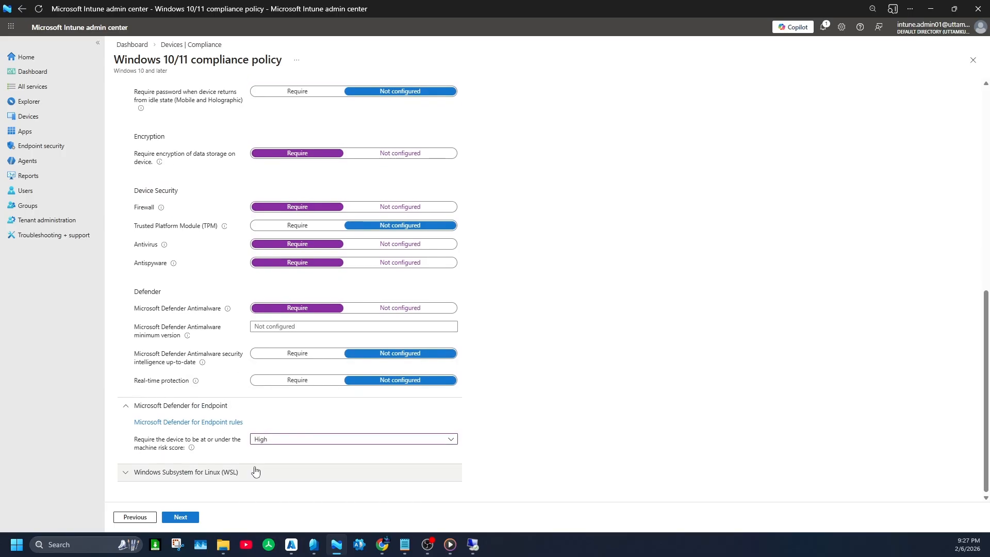
pyautogui.click(190, 517)
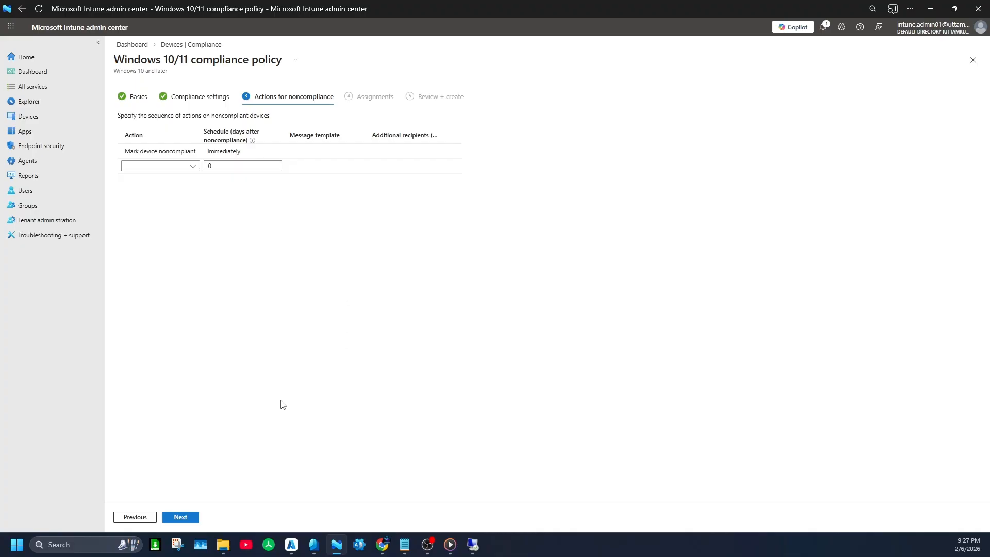
# Step: Keep the default noncompliance action and include the Test-Devices group in the policy's assignments
pyautogui.click(182, 517)
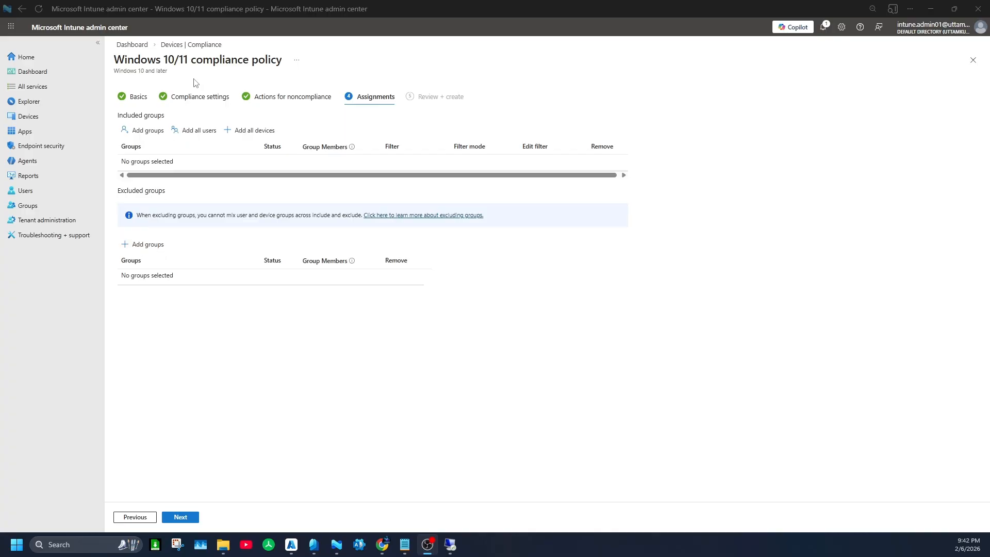
pyautogui.click(164, 137)
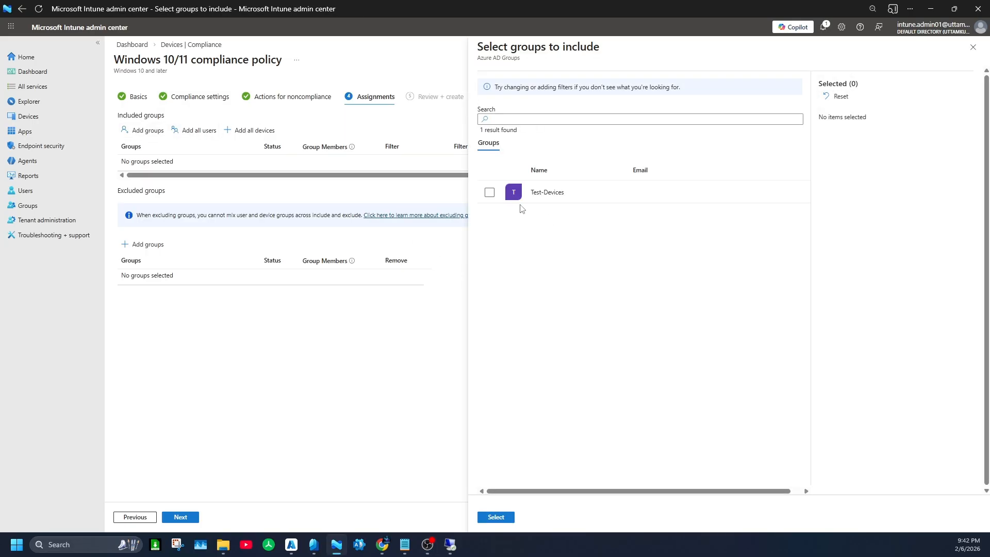
pyautogui.click(489, 192)
pyautogui.click(496, 517)
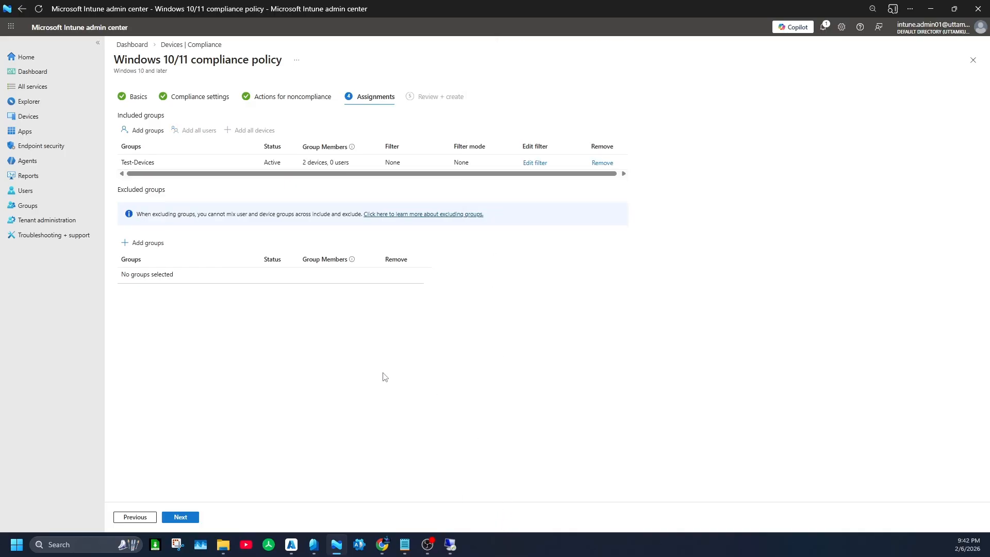
# Step: Review the summary of the compliance policy's settings and assignments, and create the policy
pyautogui.click(194, 517)
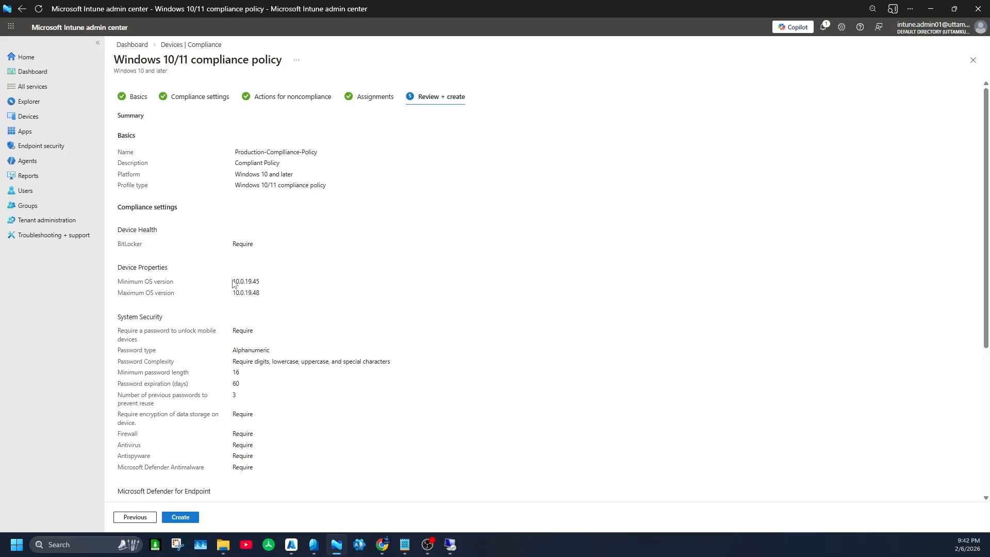
pyautogui.scroll(-5, 261, 289)
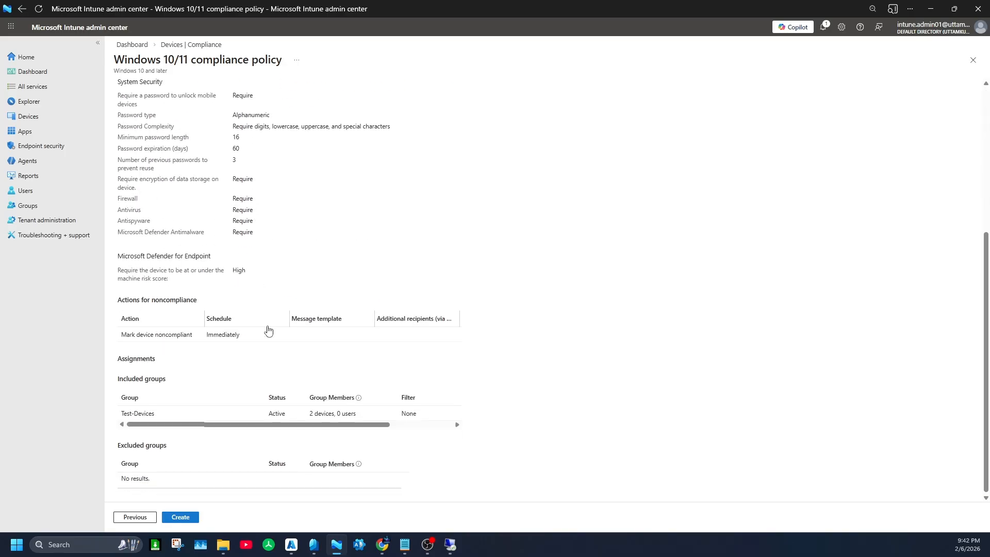
pyautogui.click(195, 516)
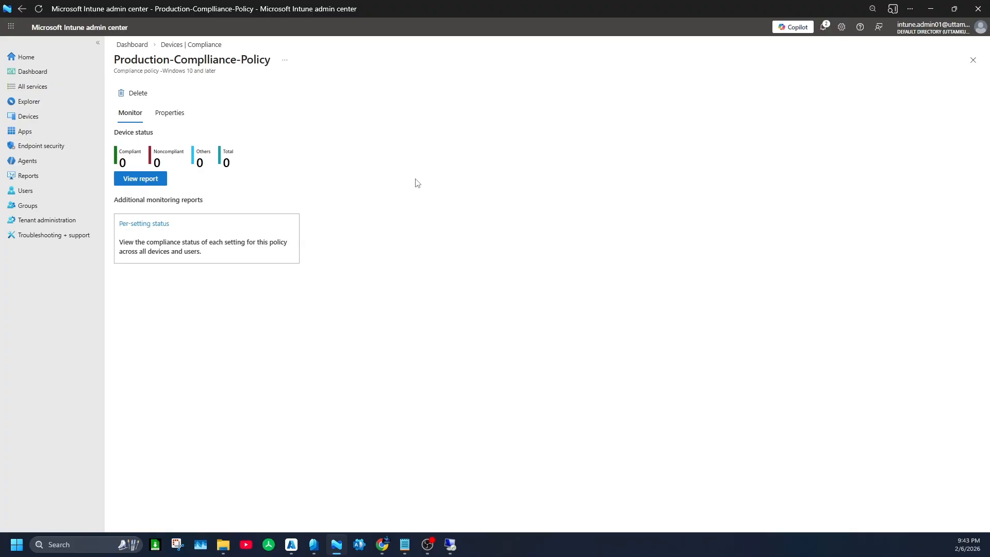
# Step: Open the list of Windows devices in Intune to check their compliance status
pyautogui.click(28, 121)
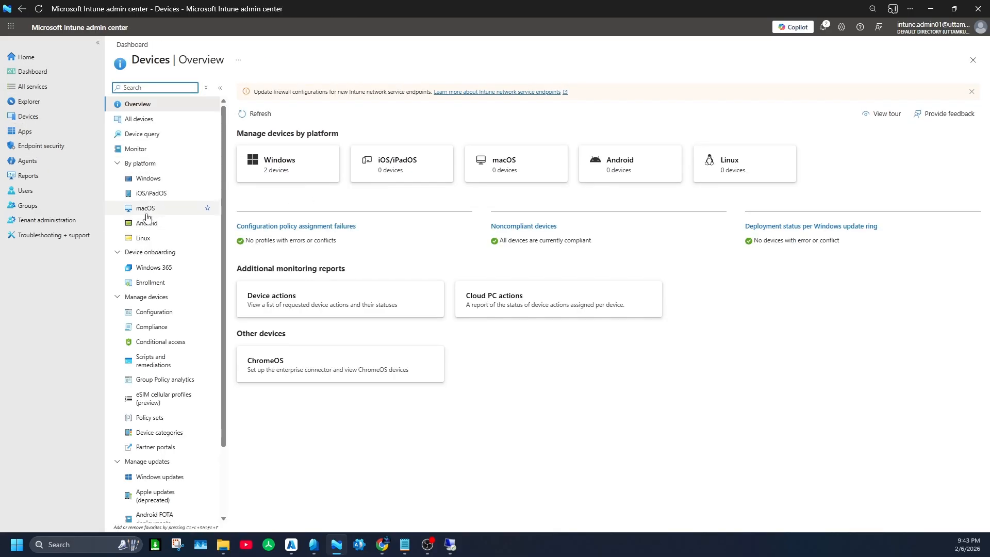
pyautogui.click(148, 178)
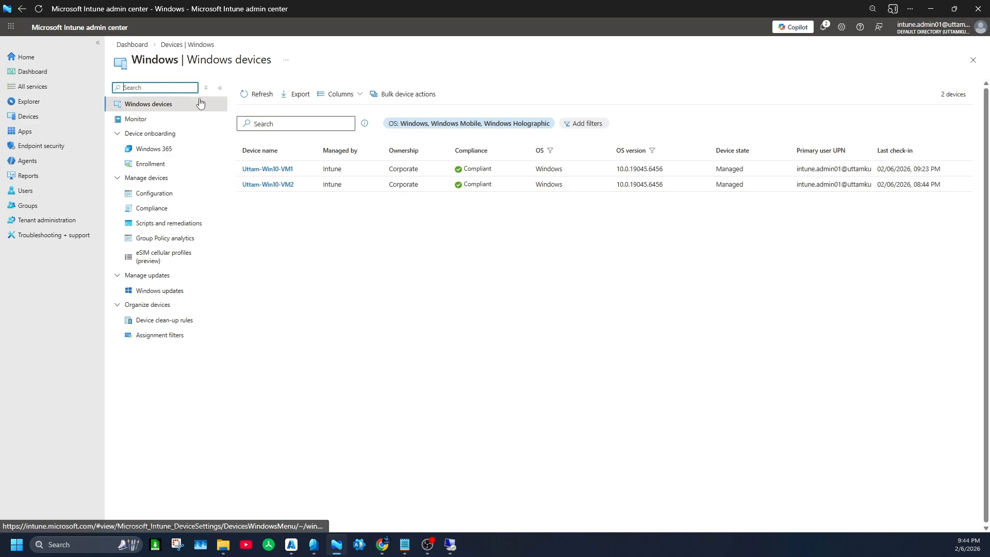
# Step: Switch to the remote Windows 10 virtual machine, close System Information and open Windows Defender Firewall
pyautogui.click(450, 543)
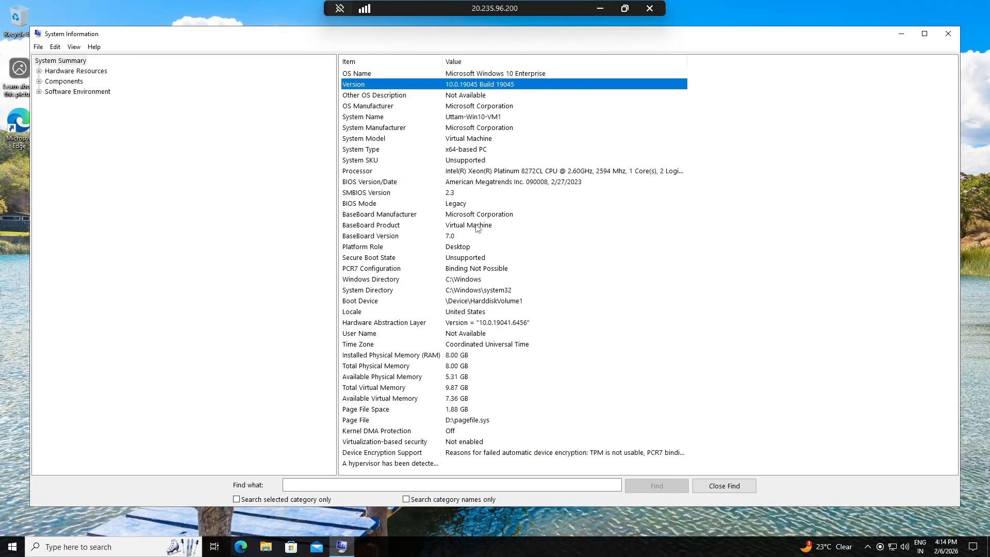
pyautogui.click(947, 33)
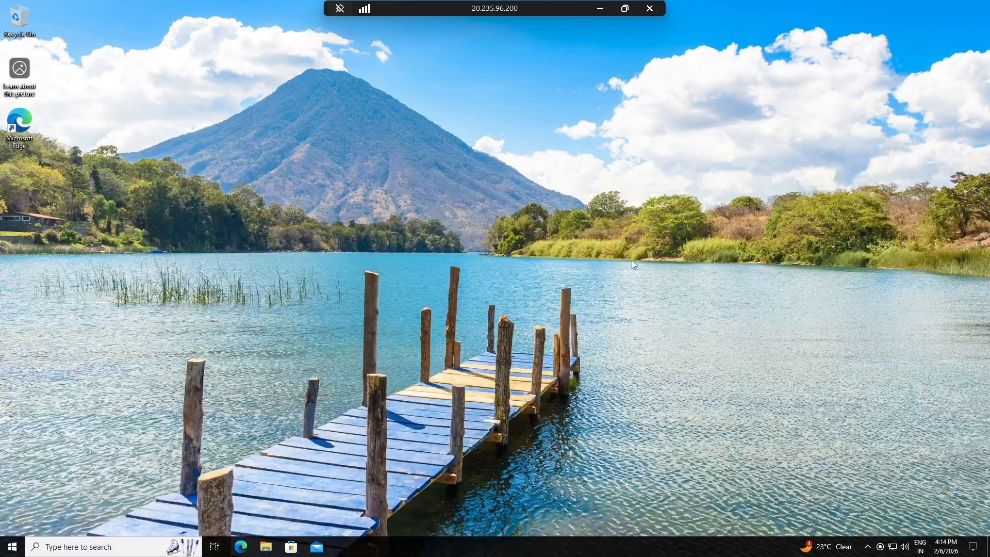
pyautogui.click(12, 546)
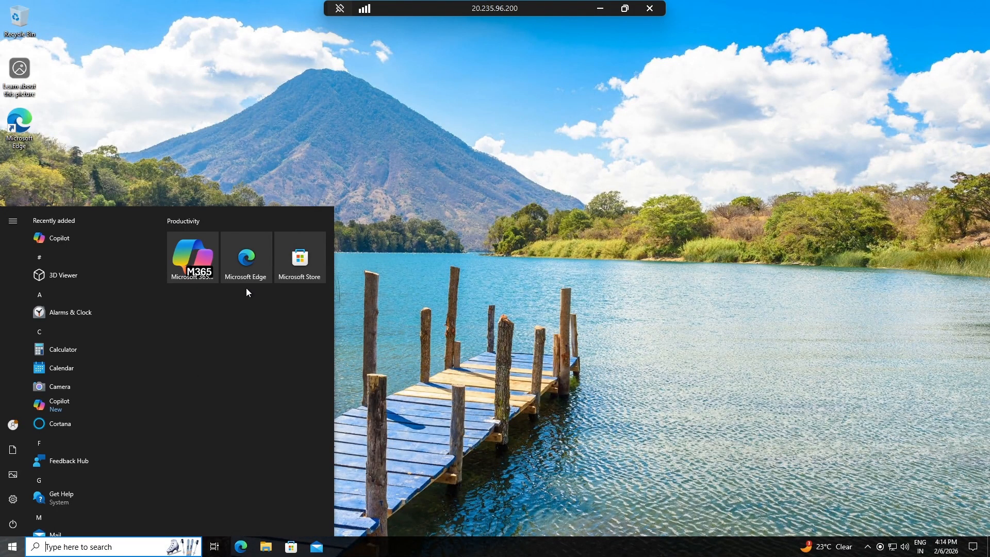
pyautogui.write('fire')
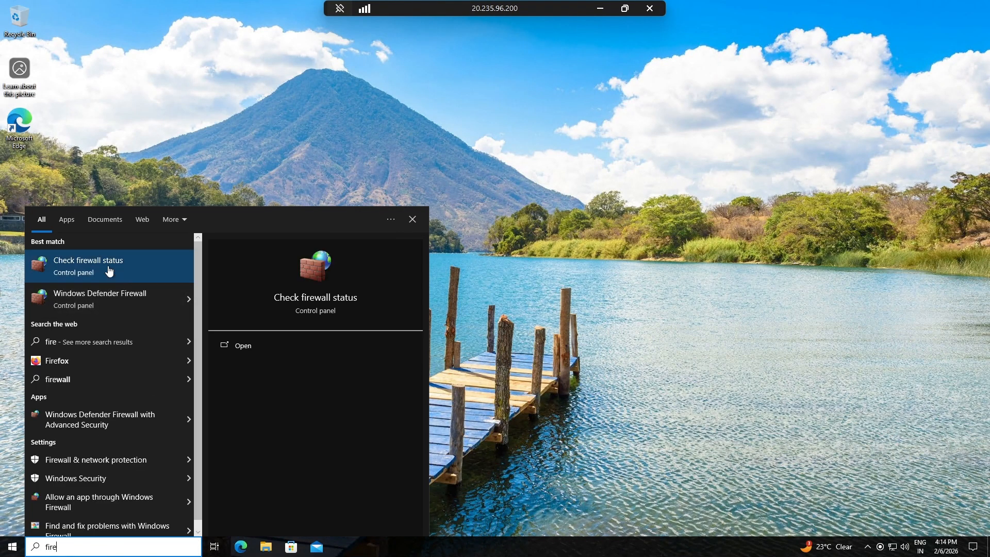
pyautogui.click(110, 303)
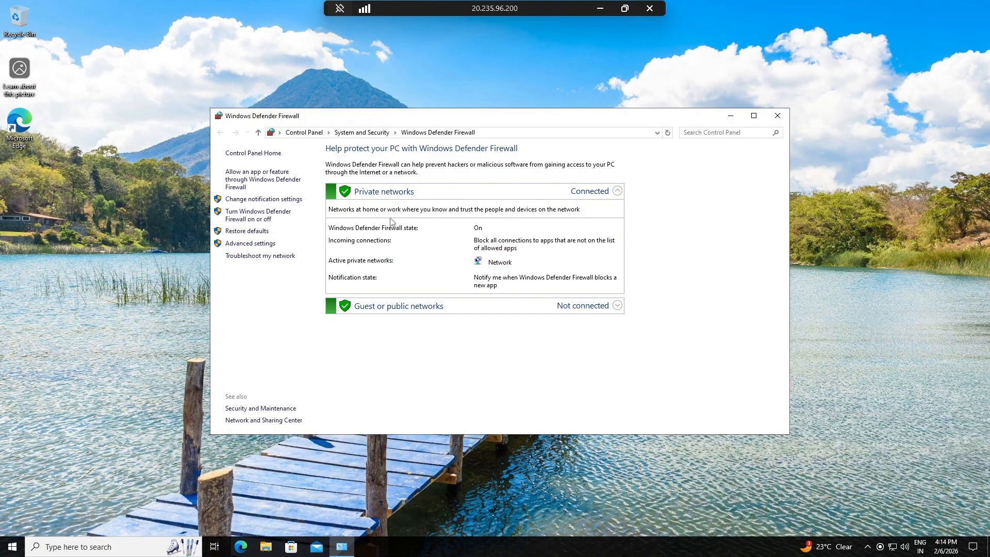
# Step: Turn off Windows Defender Firewall for both private and public networks and apply the settings
pyautogui.click(265, 200)
pyautogui.click(403, 227)
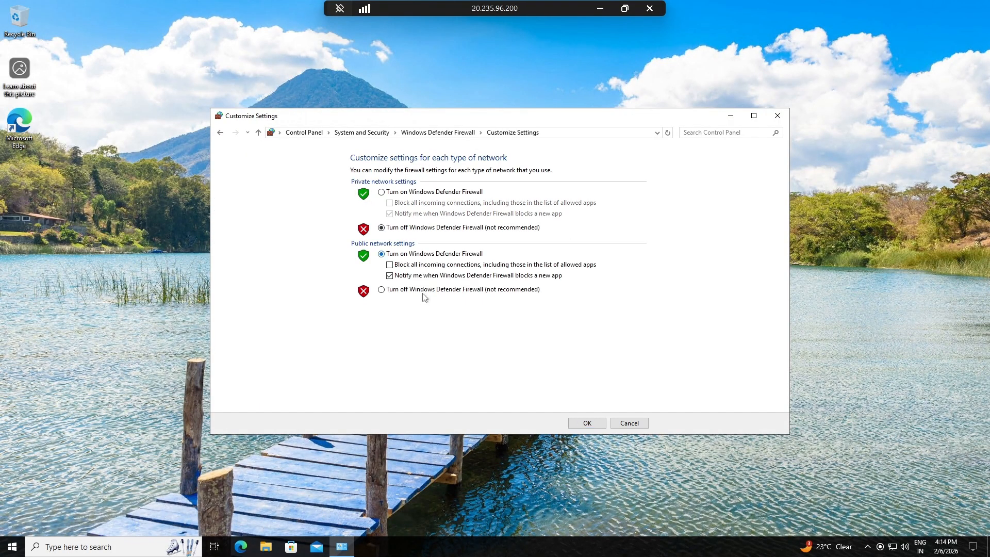
pyautogui.click(402, 290)
pyautogui.click(586, 423)
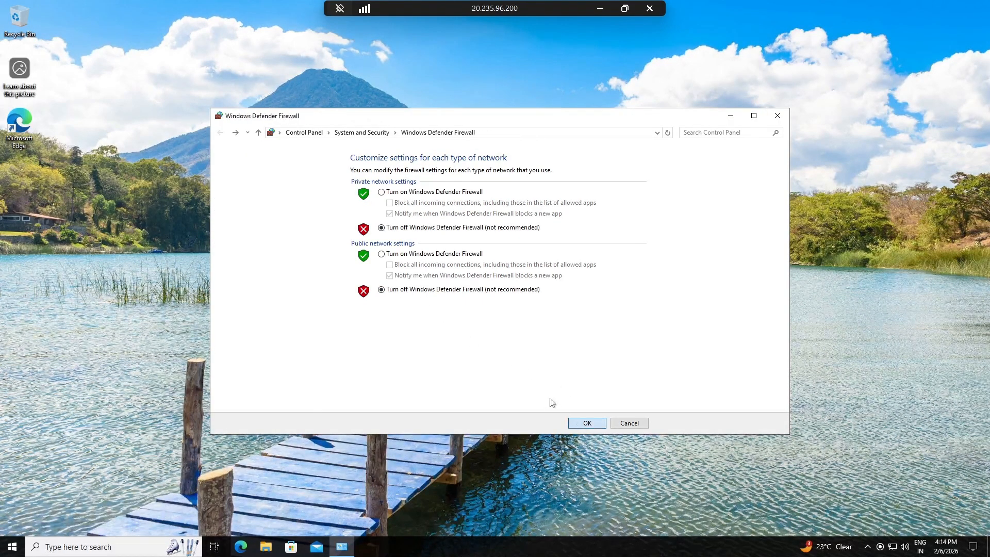
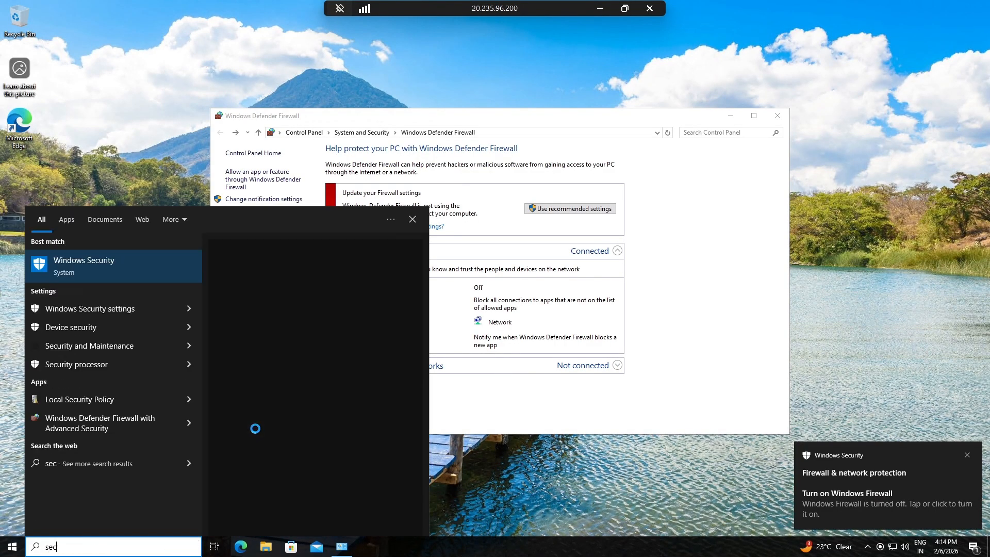
# Step: Open Windows Security, check the Virus & threat protection page and its allowed threats, and return to the security overview
pyautogui.press('Return')
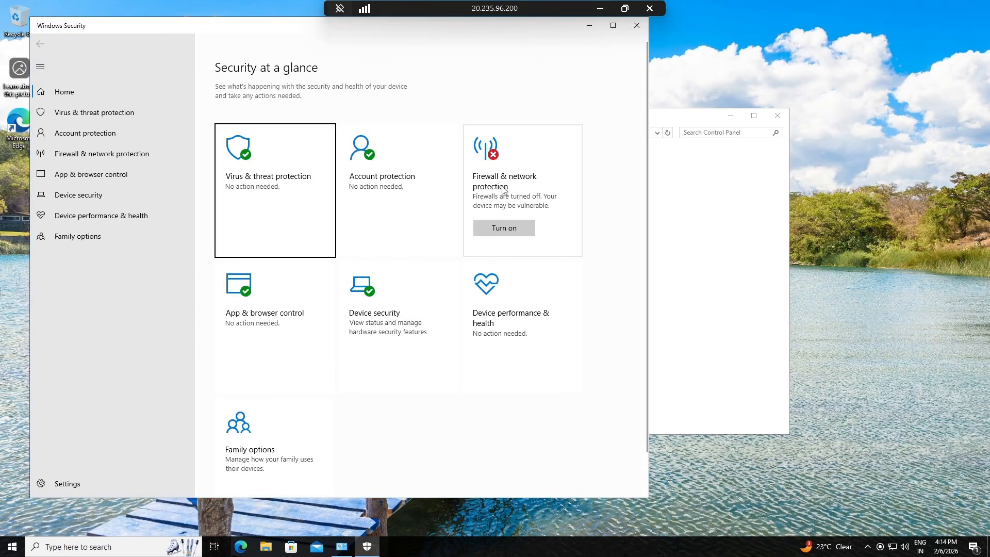
pyautogui.click(289, 203)
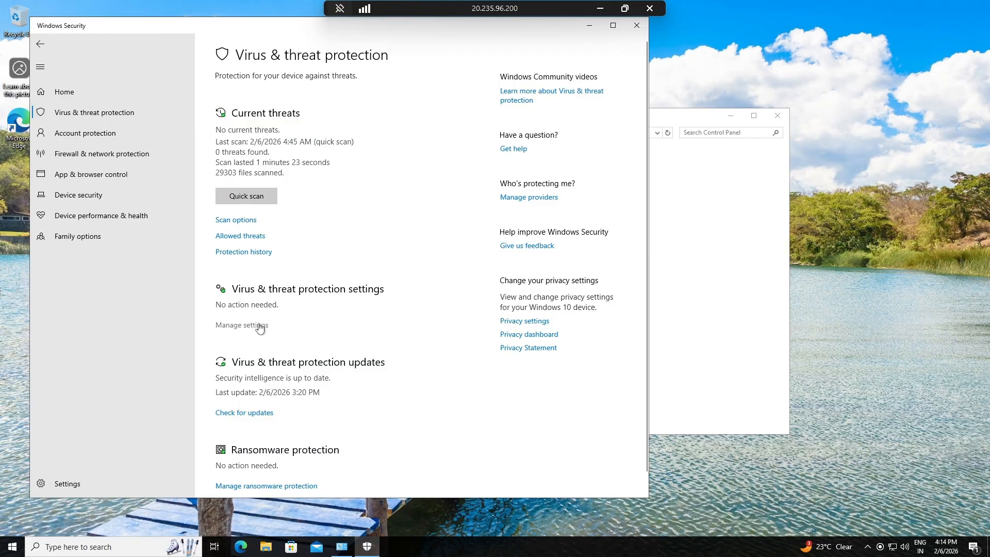
pyautogui.scroll(-2, 310, 326)
pyautogui.scroll(2, 314, 327)
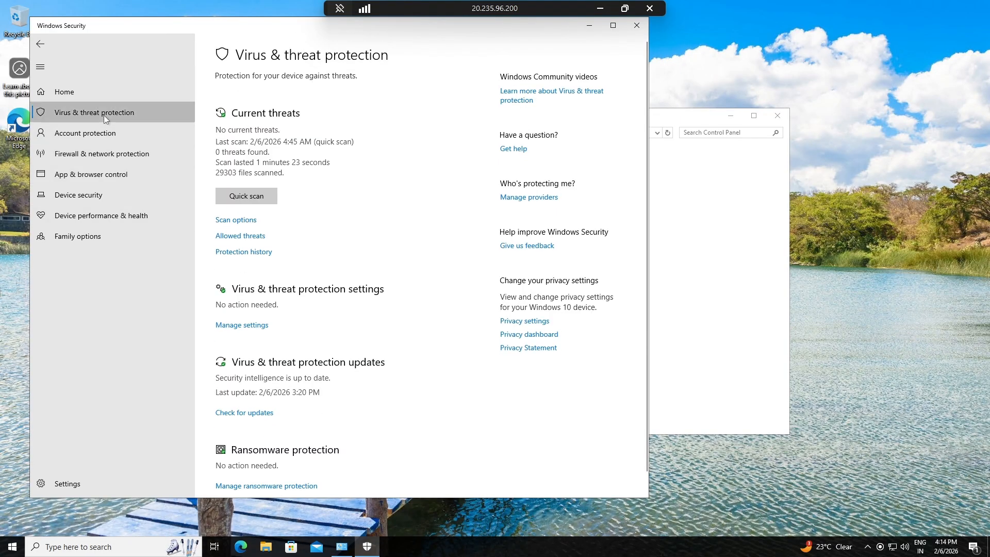
pyautogui.click(255, 236)
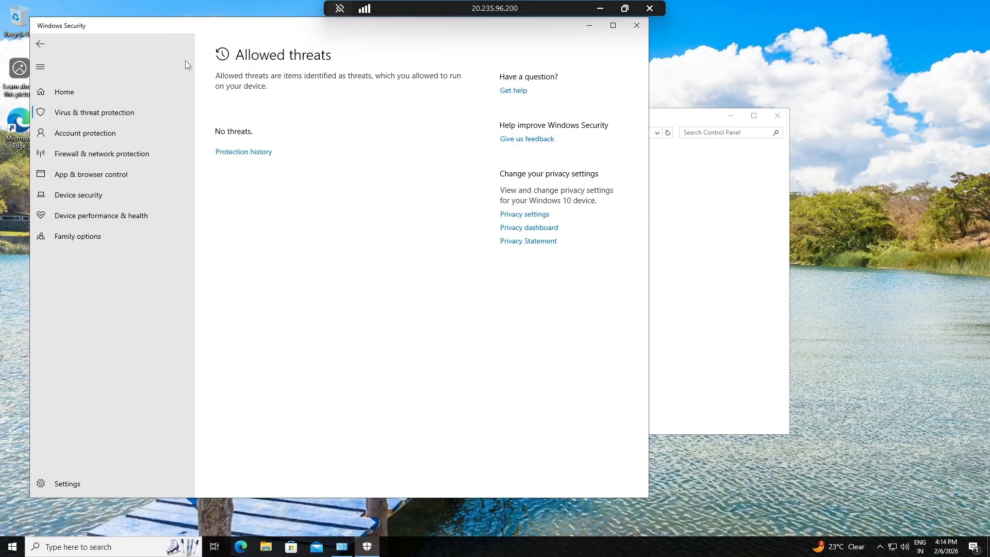
pyautogui.click(52, 44)
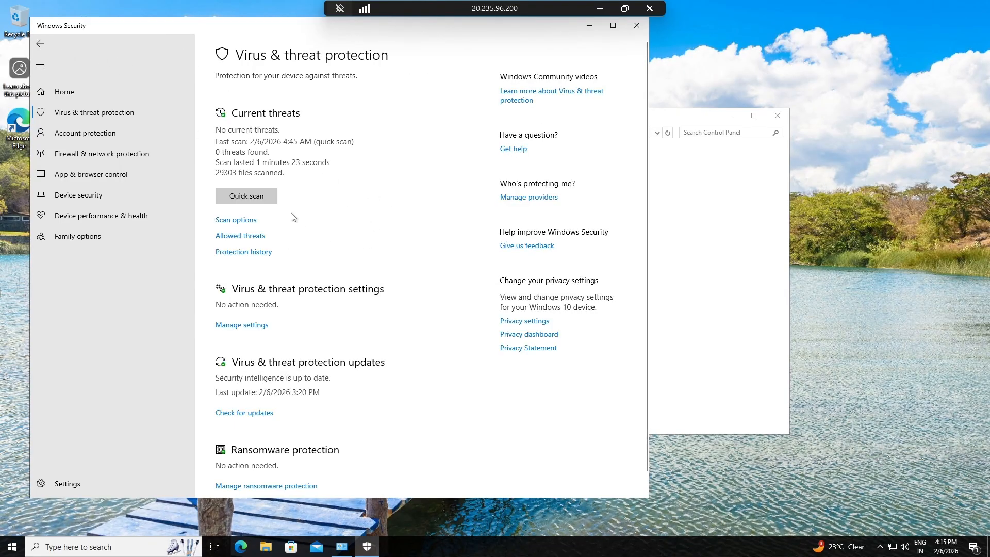
pyautogui.click(41, 45)
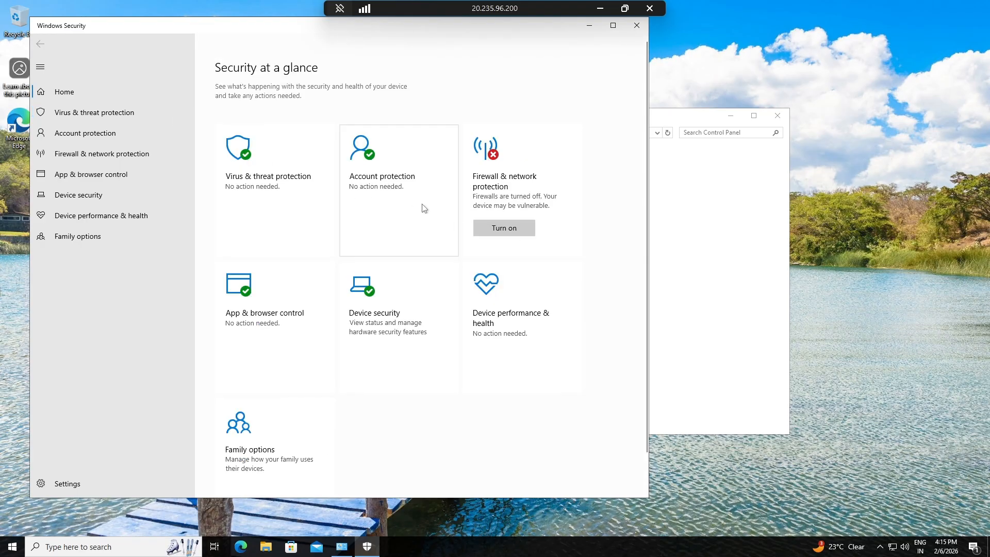
pyautogui.scroll(-2, 285, 347)
pyautogui.scroll(2, 285, 347)
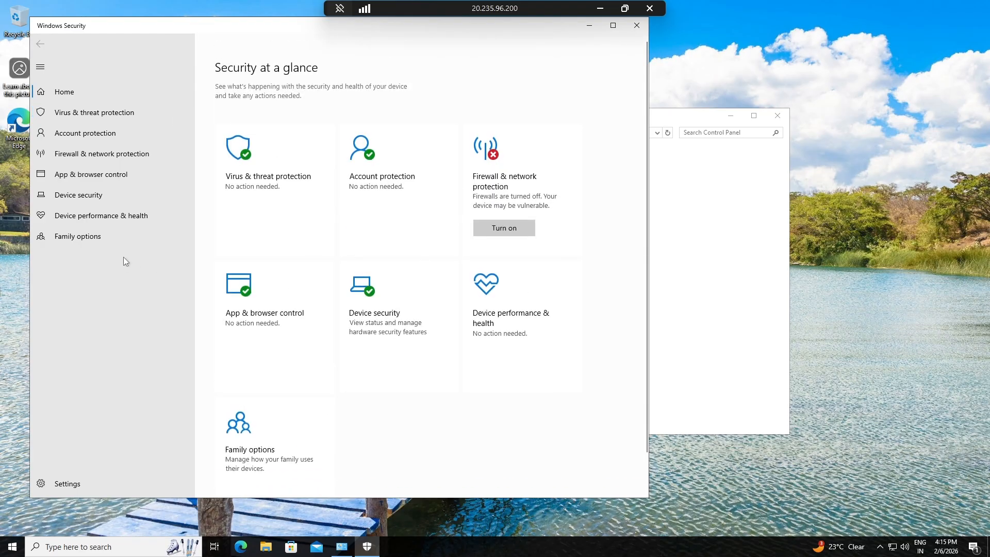
# Step: Review the allowed threats and the protection history under Virus & threat protection
pyautogui.click(252, 174)
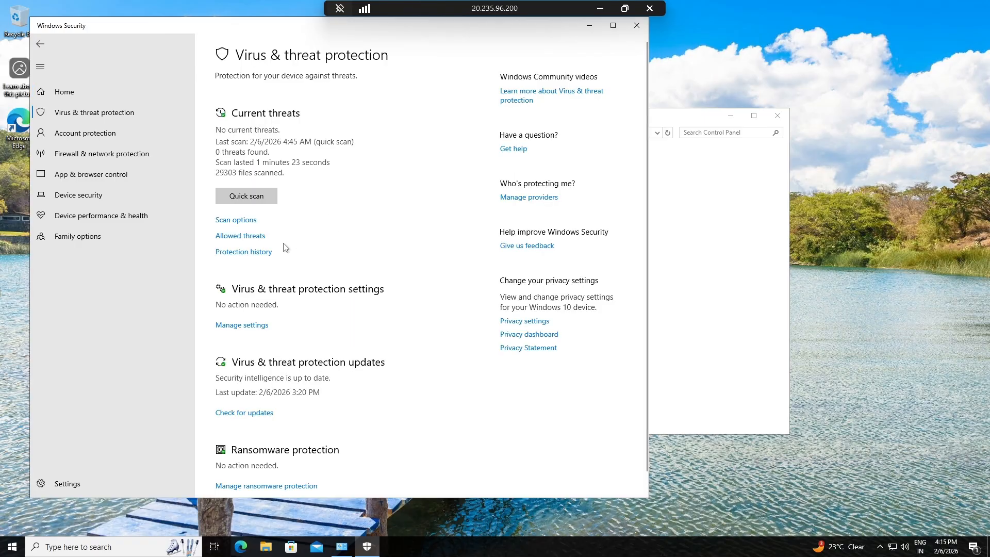
pyautogui.click(257, 238)
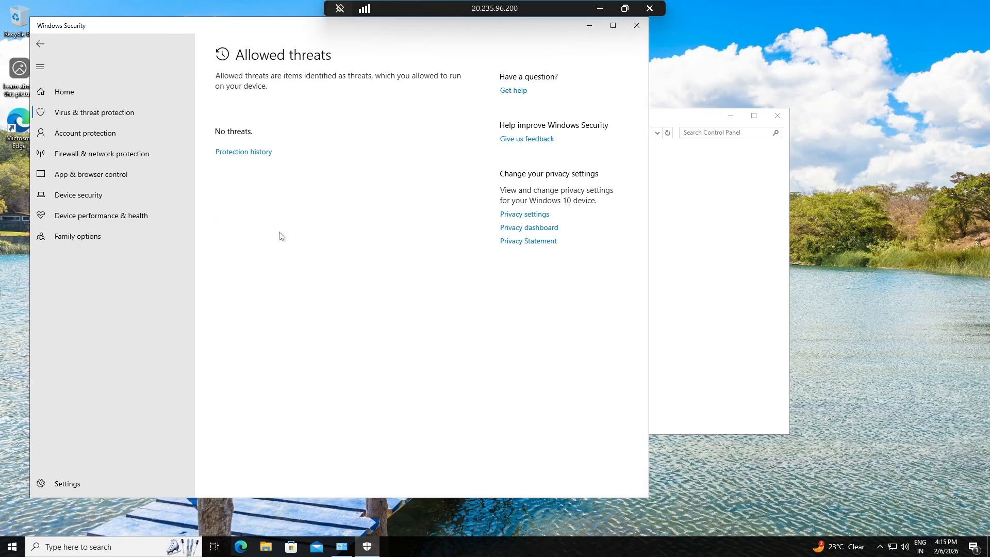
pyautogui.click(238, 150)
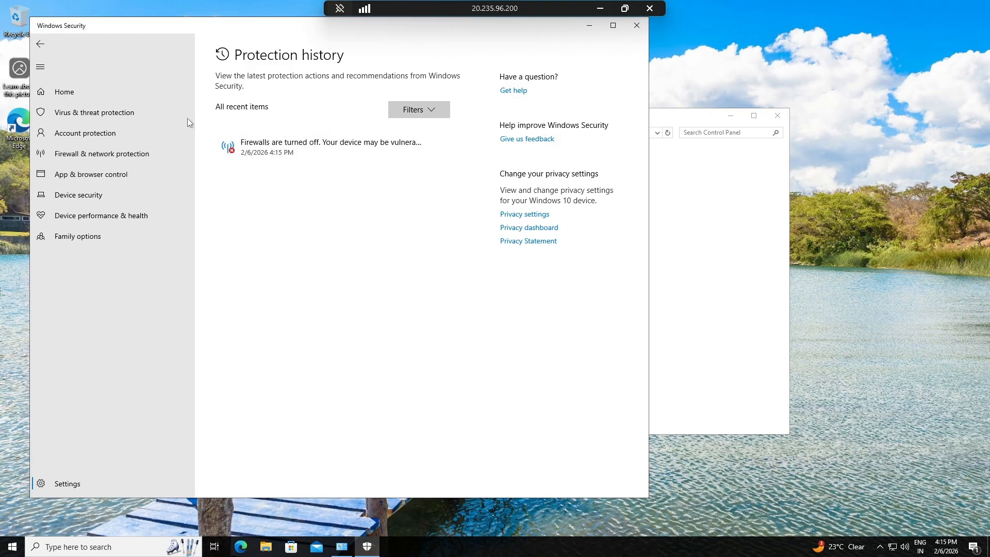
pyautogui.click(41, 44)
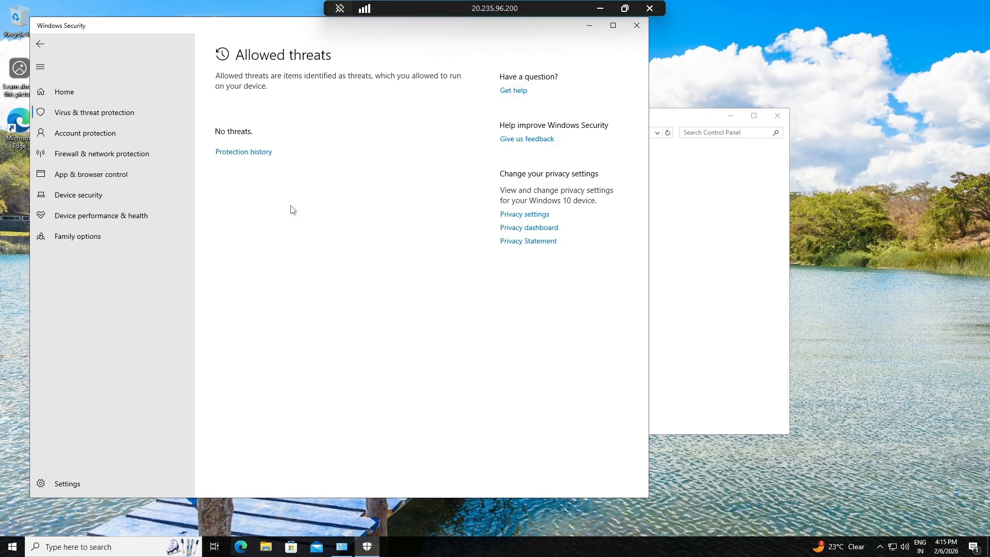
pyautogui.click(40, 46)
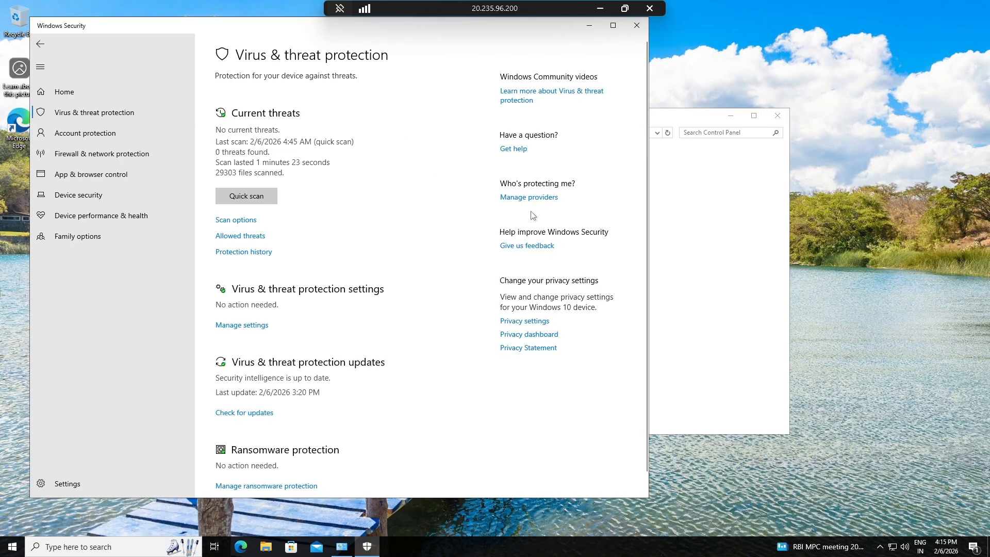
# Step: Open the management page for Virus & threat protection settings of Microsoft Defender Antivirus
pyautogui.scroll(-1, 350, 242)
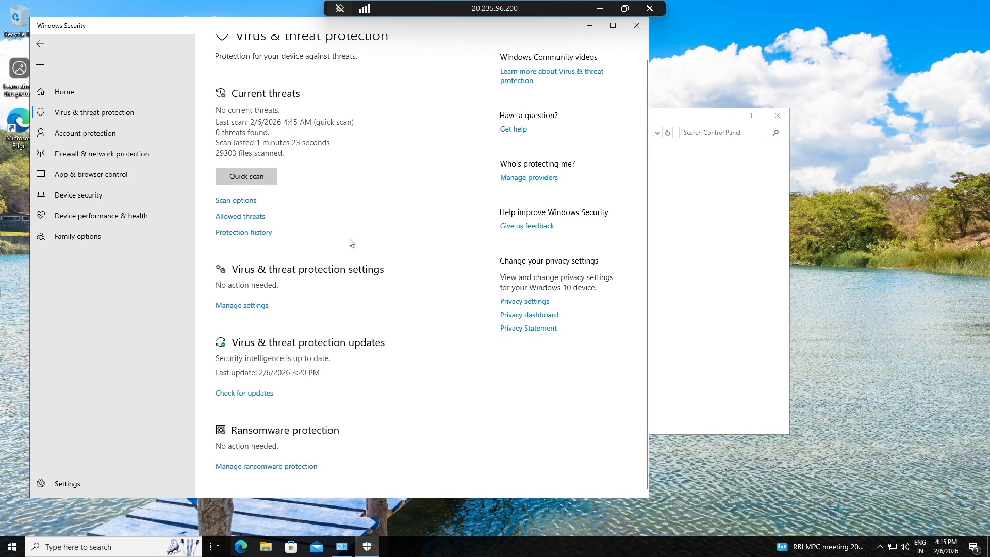
pyautogui.click(244, 306)
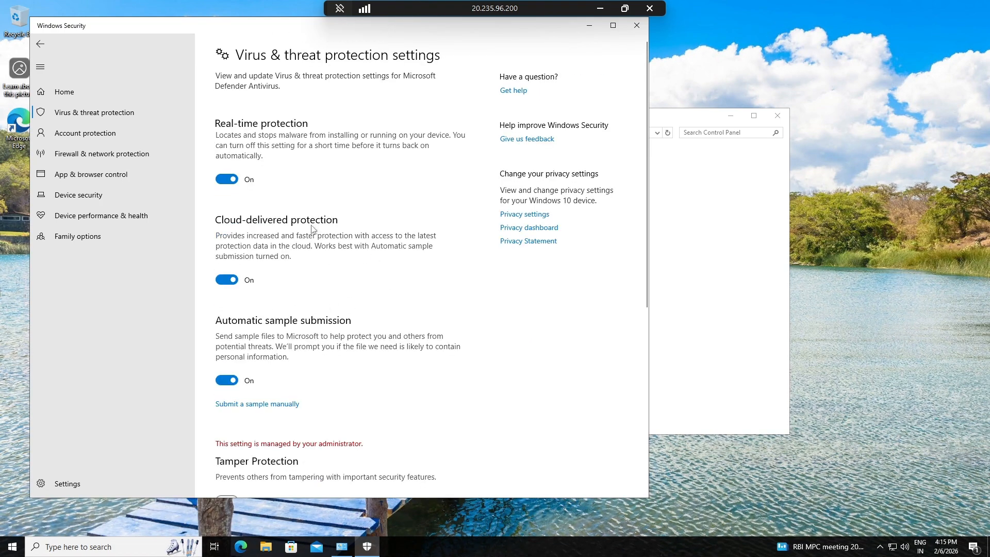
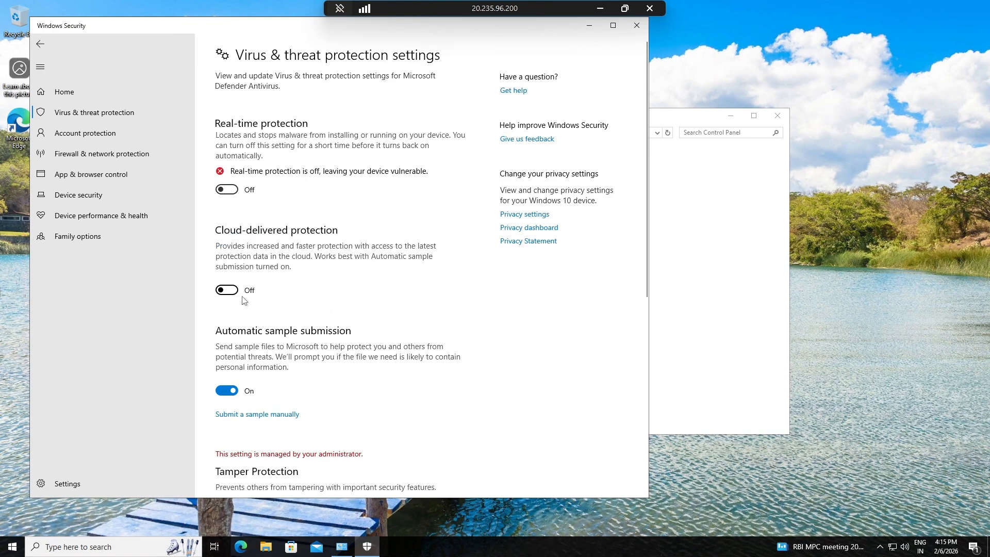
# Step: Turn off Automatic sample submission and look over the remaining Virus & threat protection settings
pyautogui.click(235, 410)
pyautogui.scroll(-15, 352, 299)
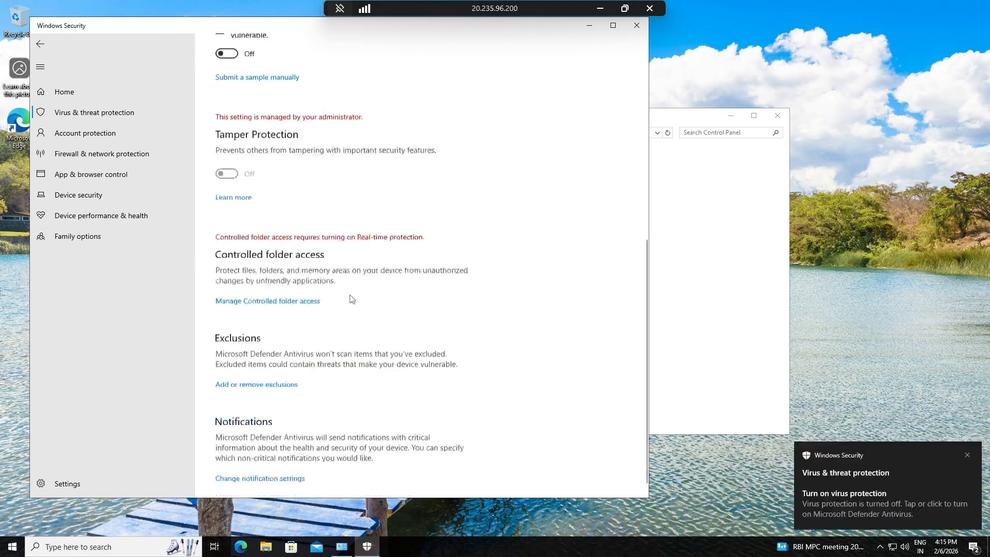
pyautogui.scroll(15, 353, 299)
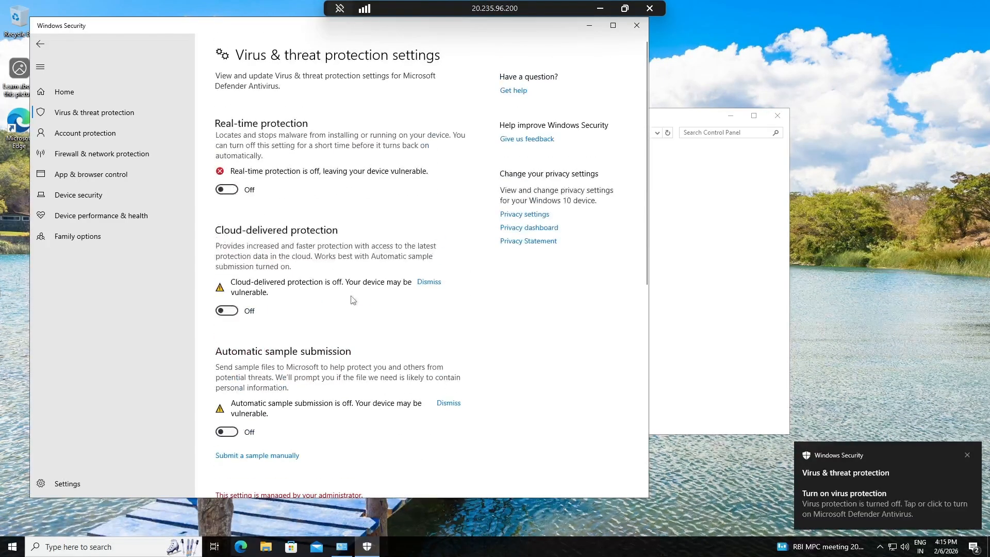
# Step: Check the Device security page and close Windows Security
pyautogui.click(102, 194)
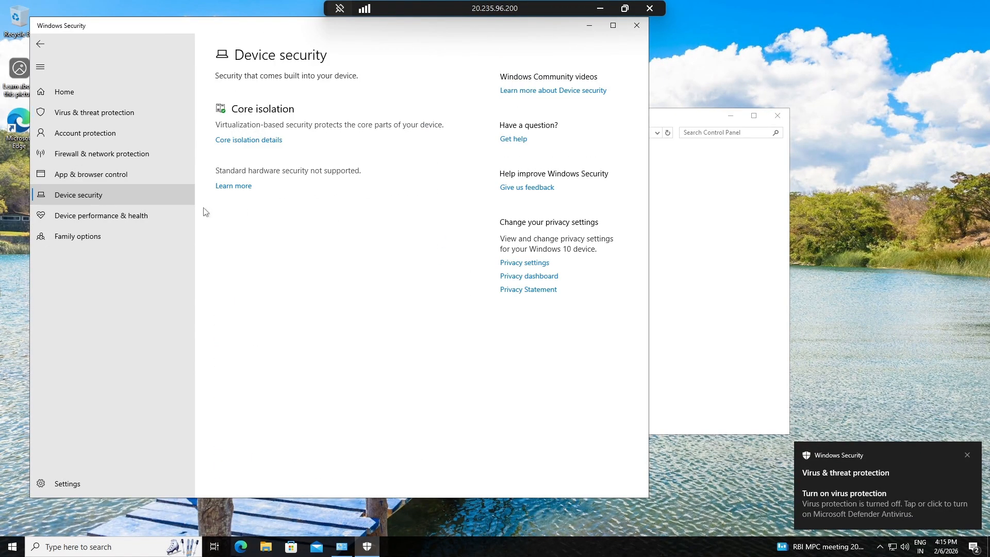
pyautogui.click(634, 32)
pyautogui.click(13, 547)
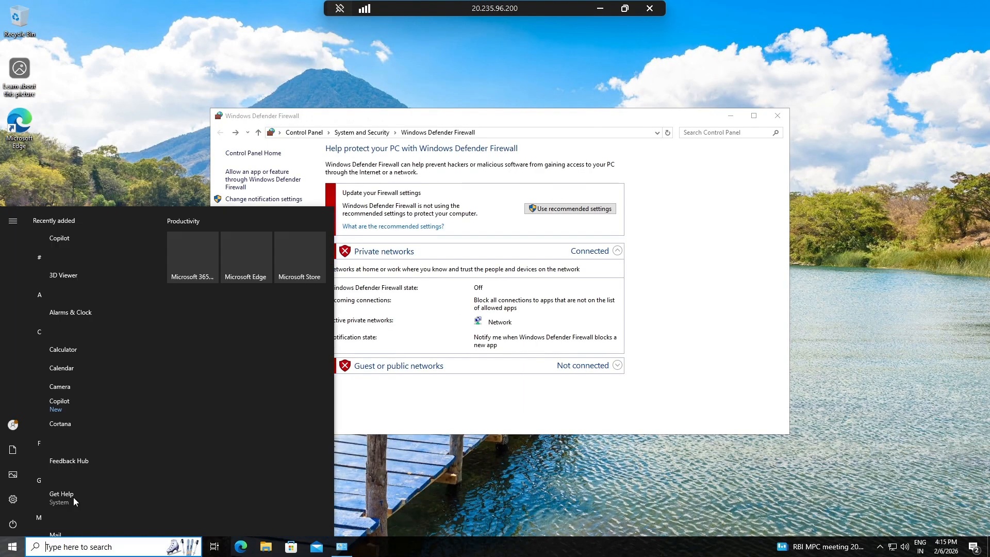
pyautogui.click(191, 156)
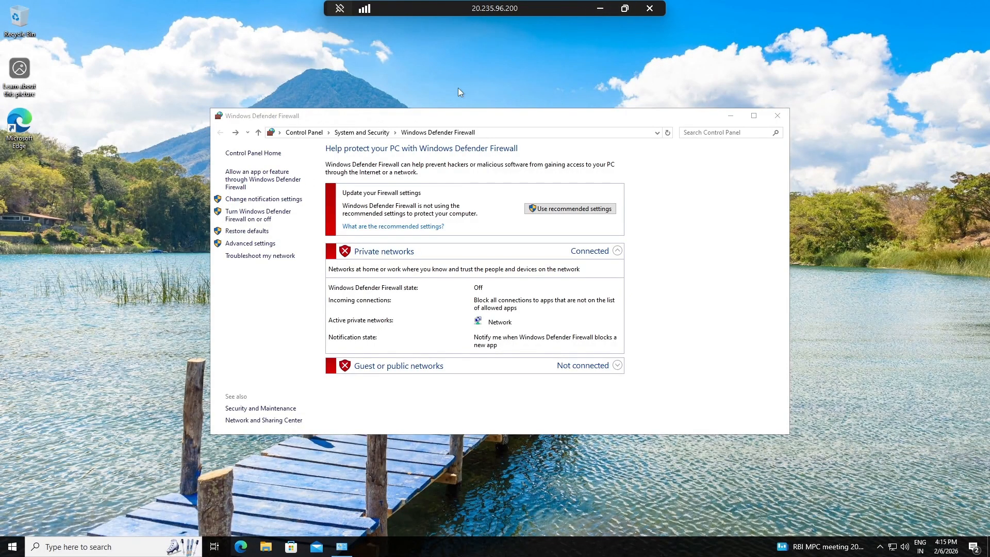
pyautogui.click(598, 11)
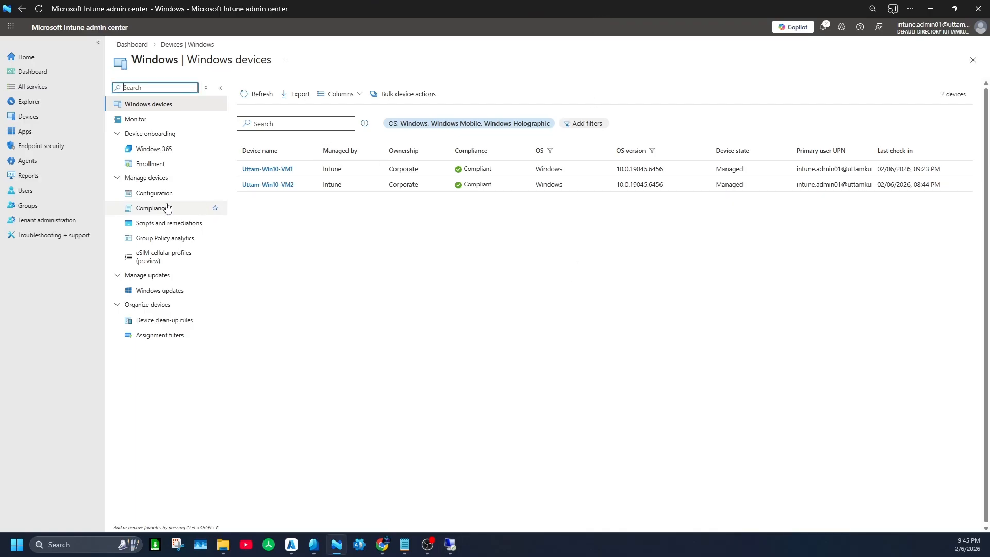
pyautogui.click(193, 209)
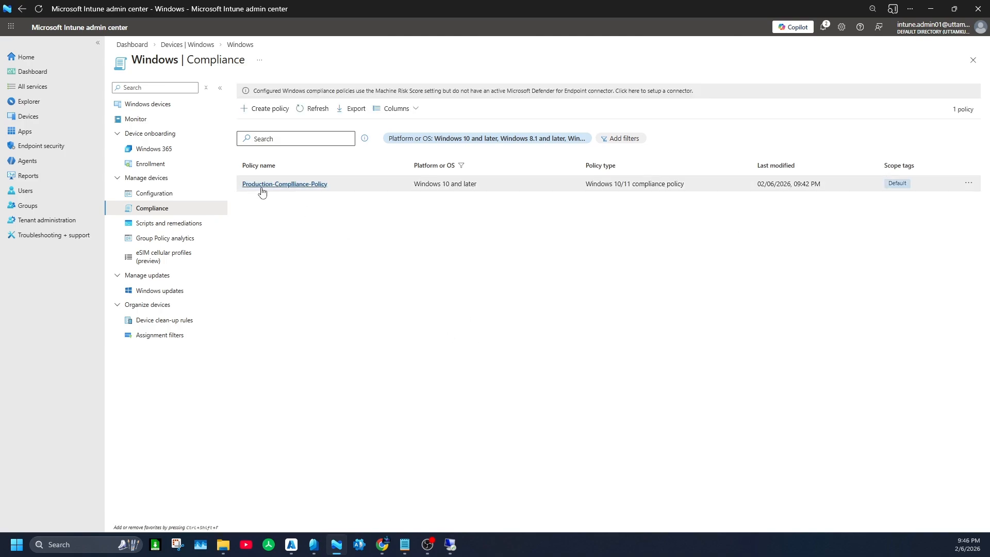
pyautogui.click(286, 185)
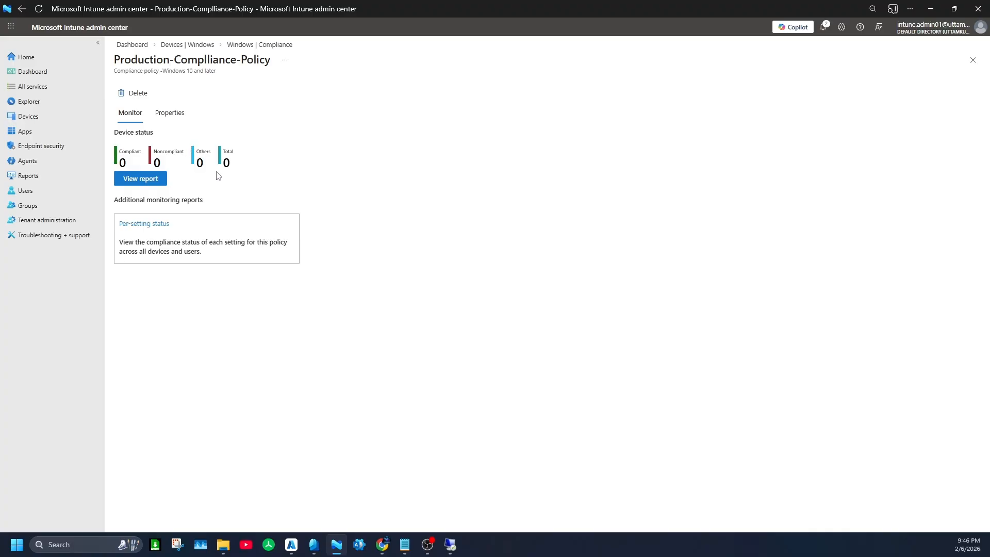
pyautogui.click(186, 123)
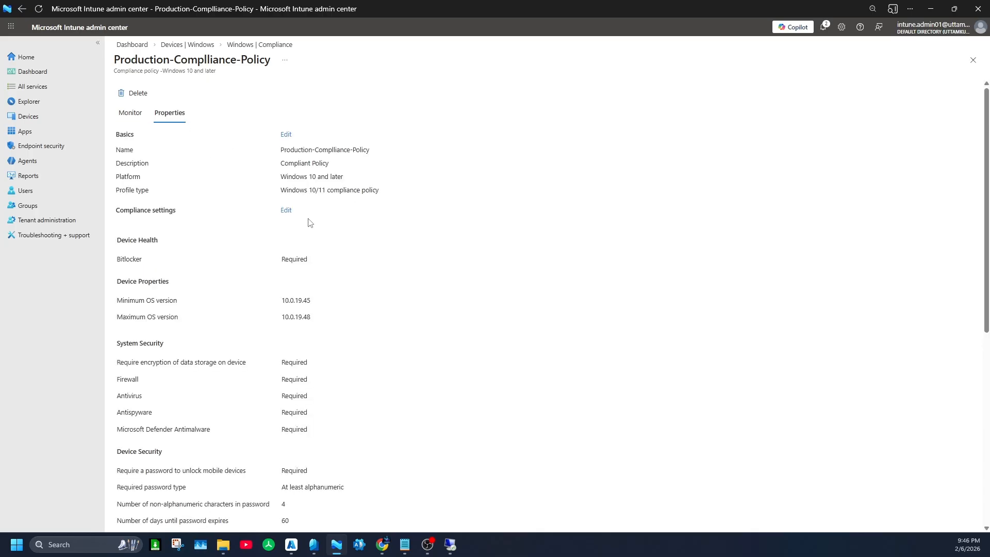
pyautogui.click(130, 113)
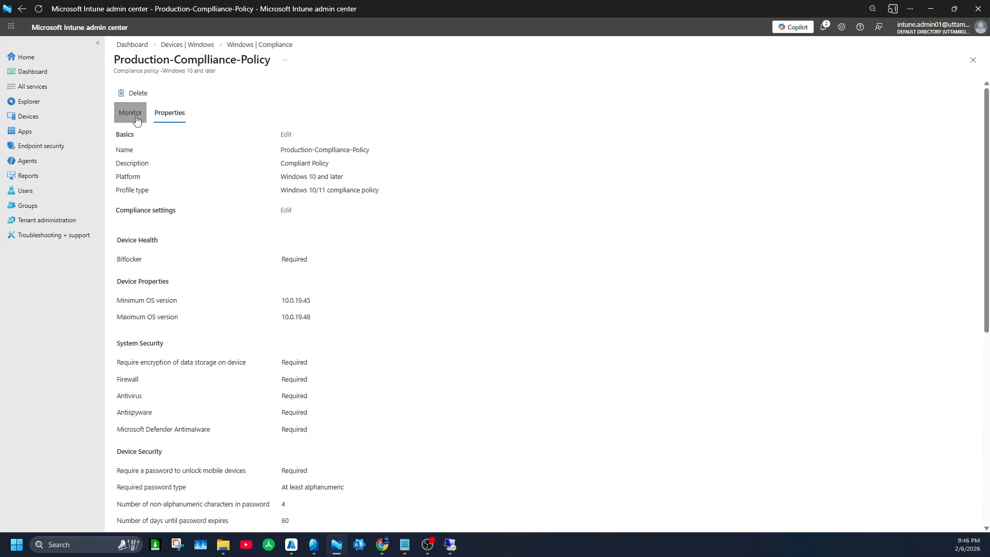